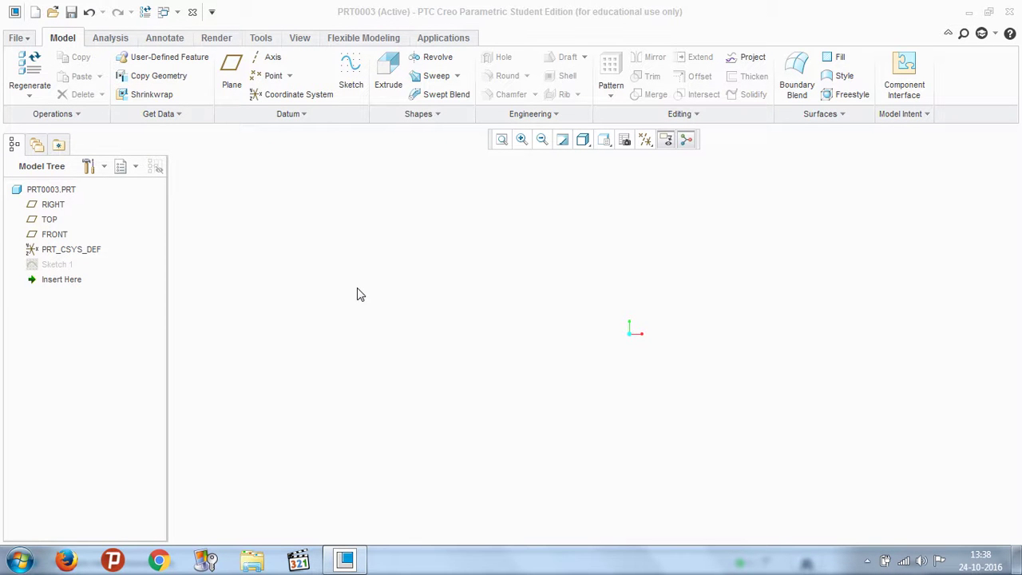
Select Sketch 1, the rectangle profile, in the Model Tree of PRT0003
left_click(67, 266)
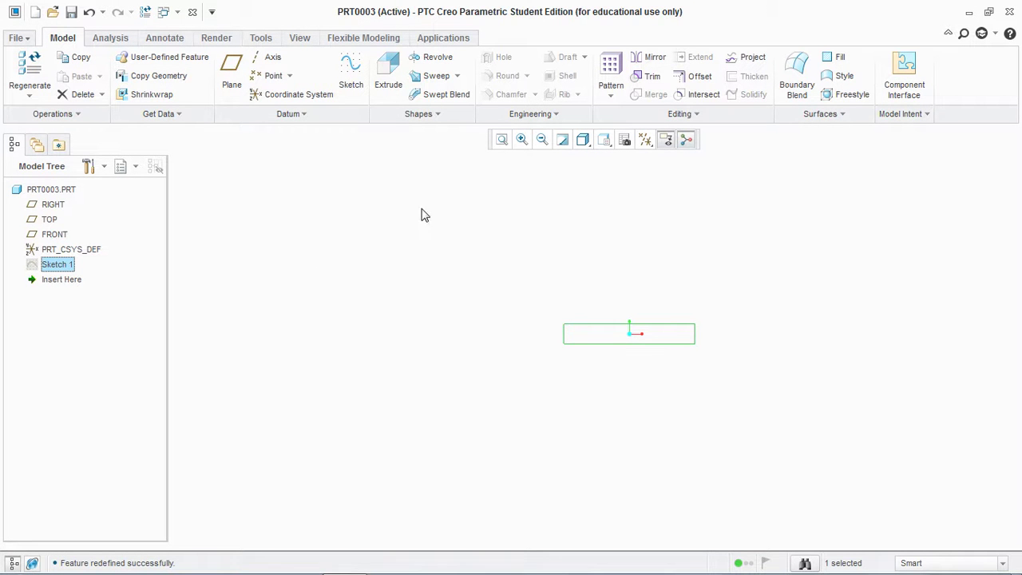
Extrude the Sketch 1 rectangle 600 deep into a long flat bar as Extrude 1
left_click(388, 76)
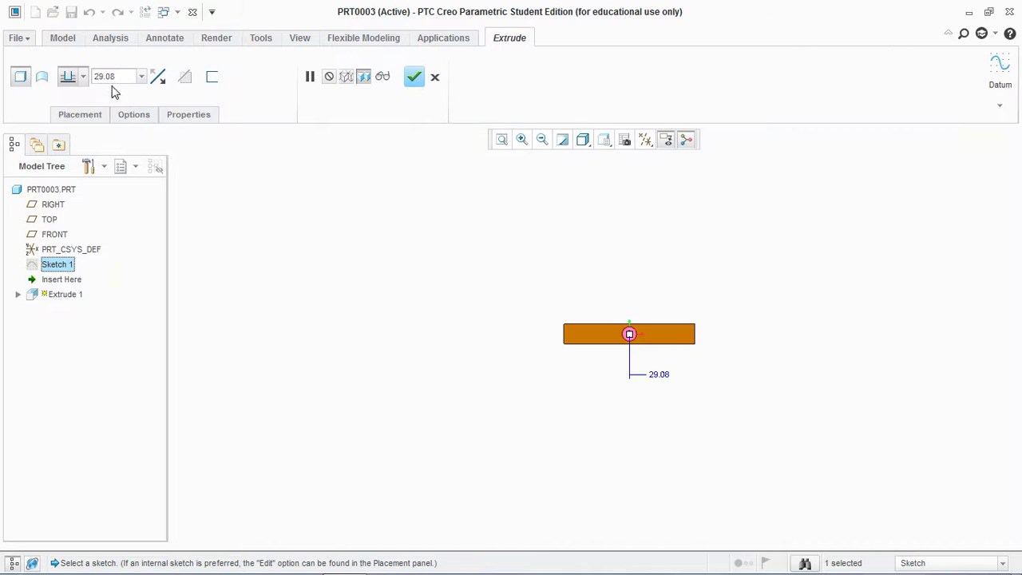
double_click(124, 77)
type("600")
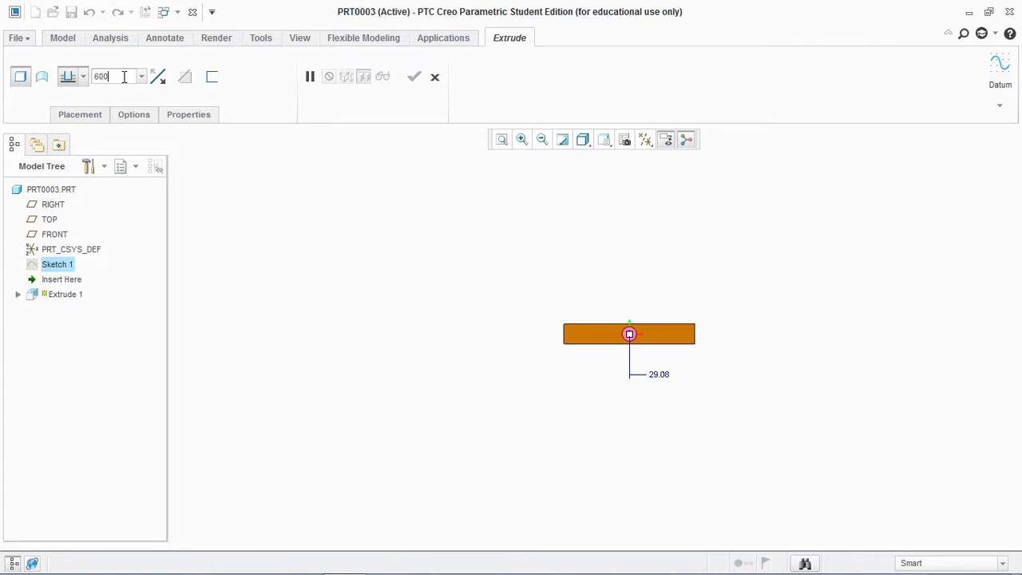
key("Return")
left_click(414, 77)
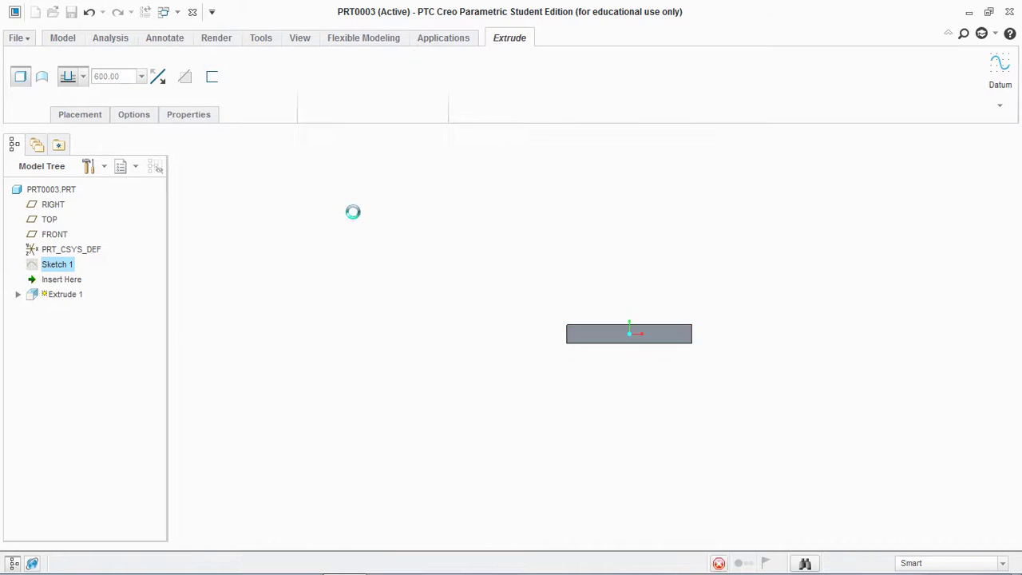
middle_click_drag(372, 272, 247, 297)
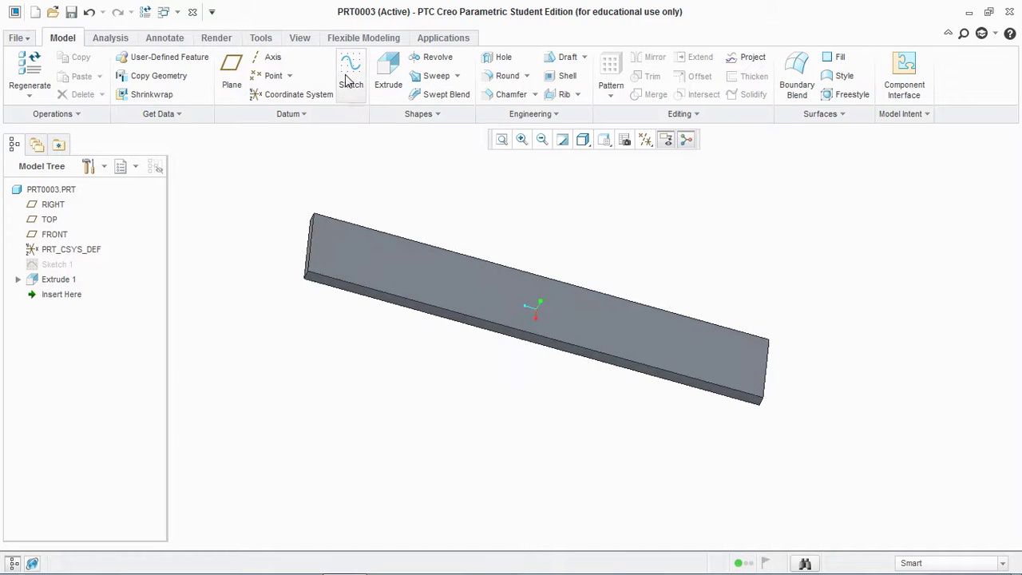
left_click(350, 76)
Sketch a small rectangle near the bar's end on its top face
left_click(365, 239)
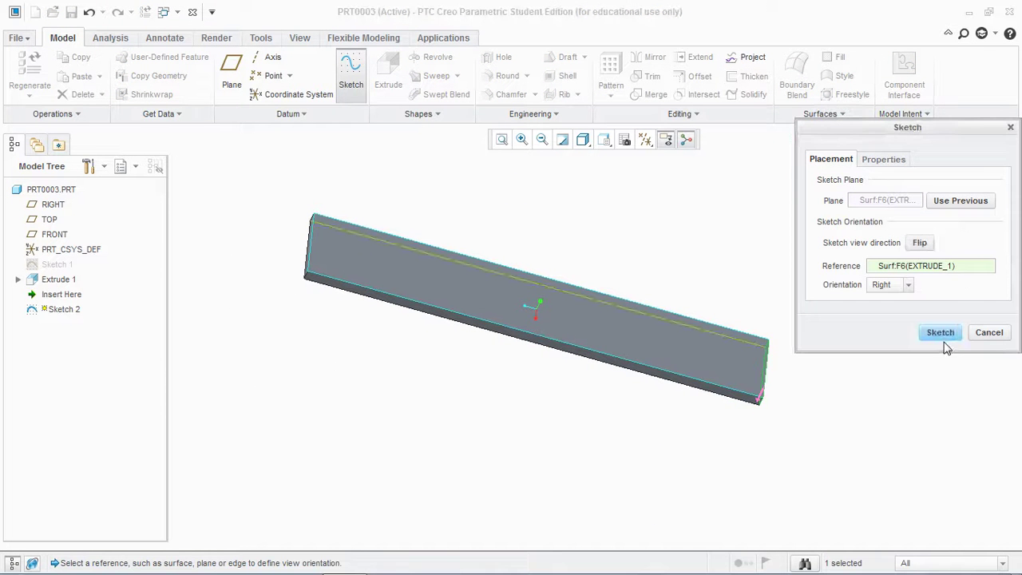
left_click(940, 332)
left_click(646, 141)
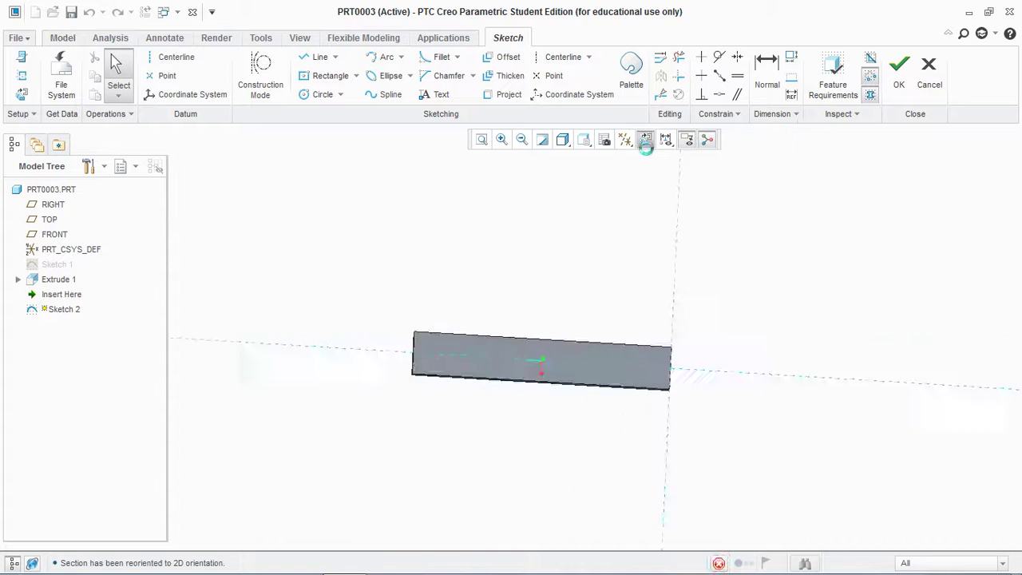
left_click(327, 76)
scroll(750, 328, "down", 5)
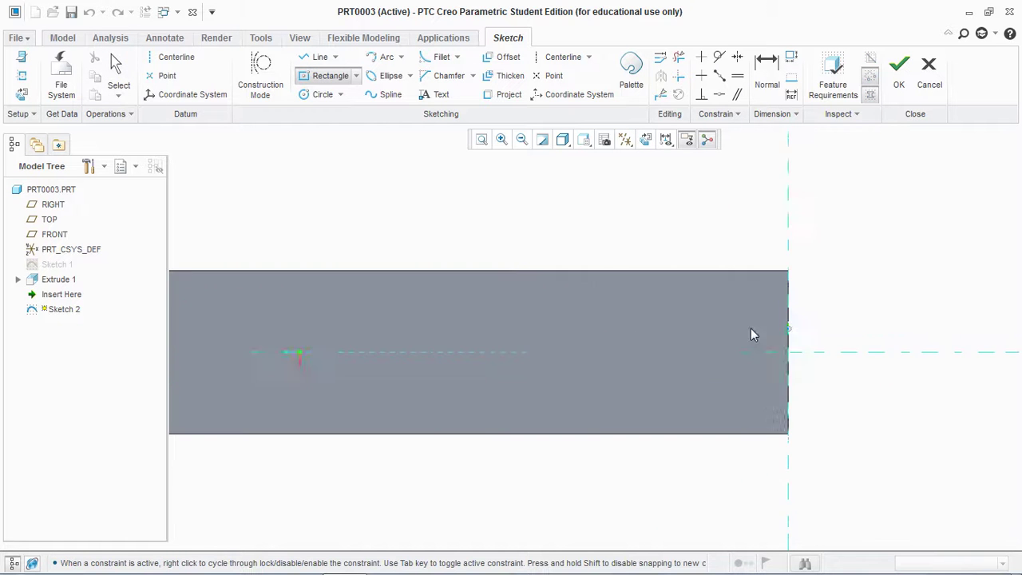
left_click(746, 305)
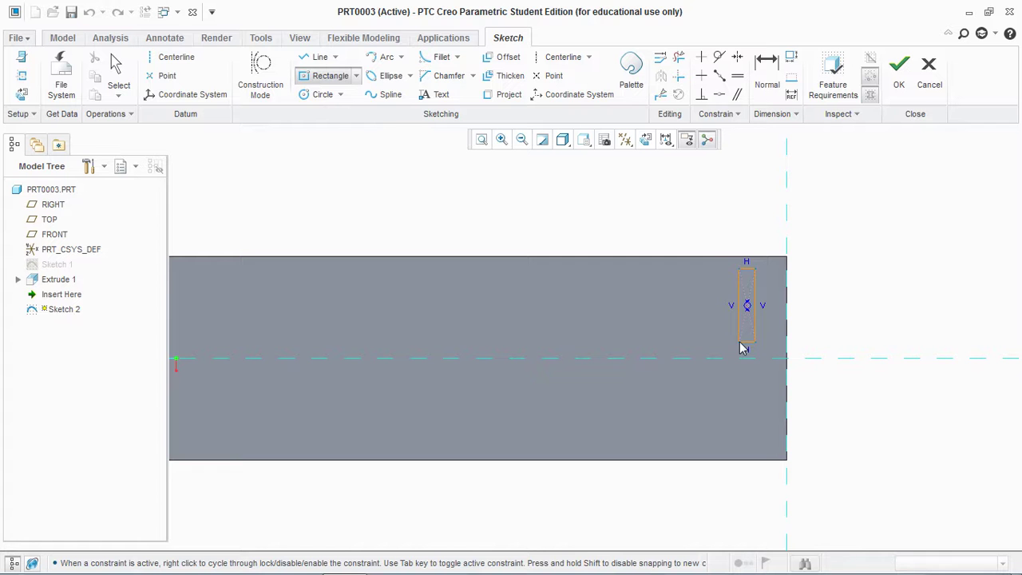
left_click(743, 348)
middle_click(806, 209)
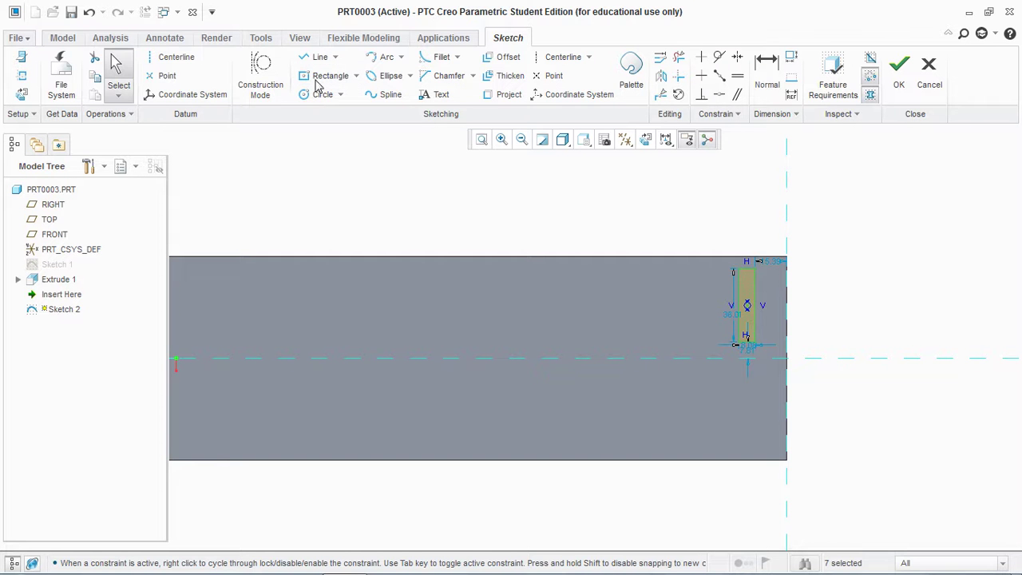
Add a horizontal centerline, mirror the rectangle across it, and finish Sketch 2
left_click(171, 57)
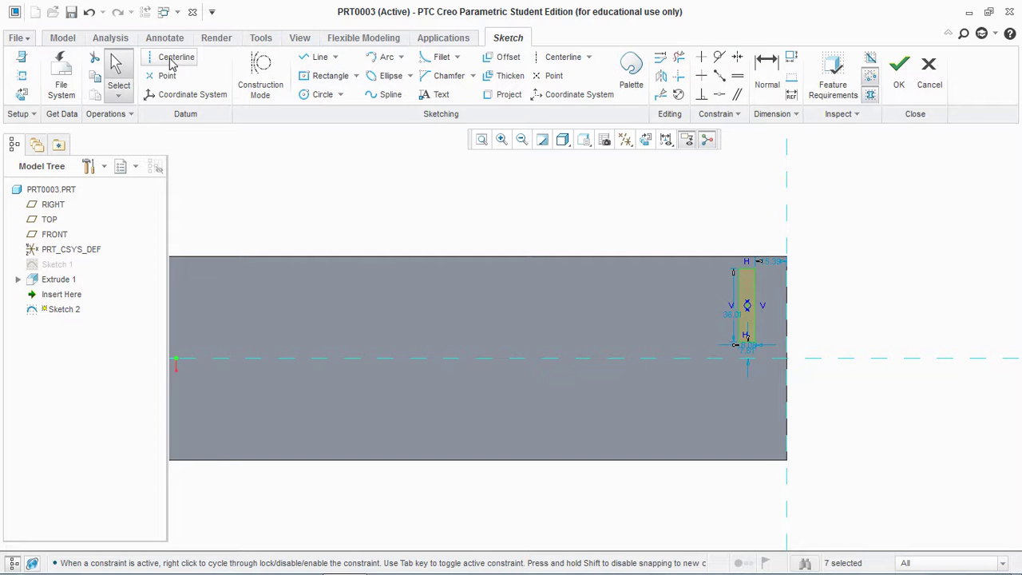
left_click(595, 364)
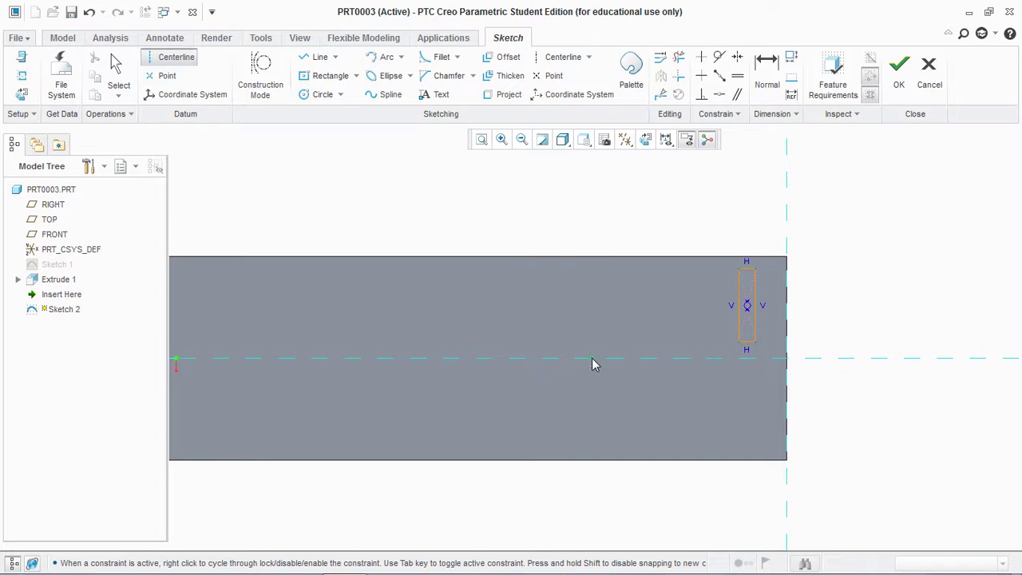
left_click(512, 364)
middle_click(512, 365)
middle_click(733, 222)
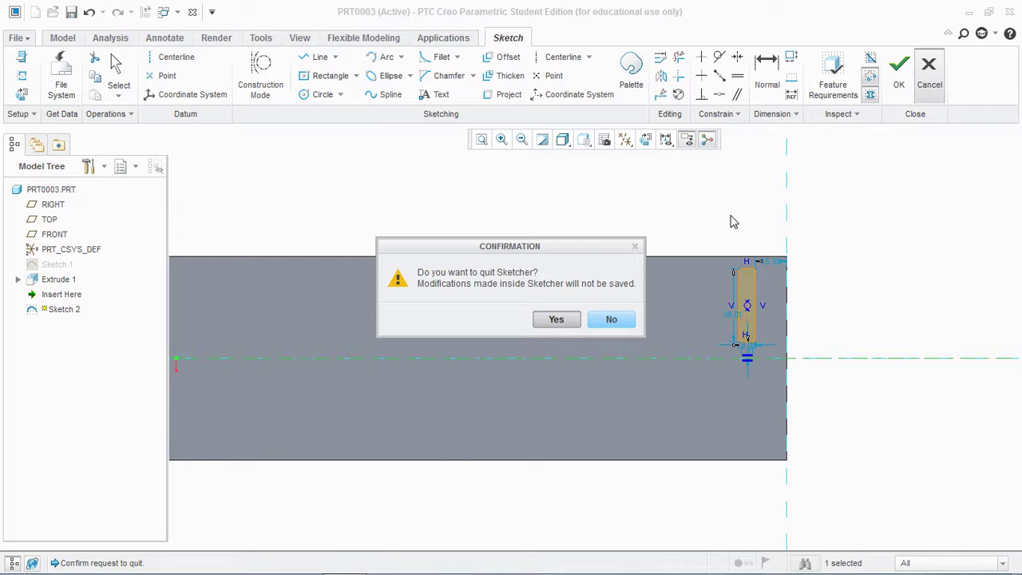
left_click(610, 317)
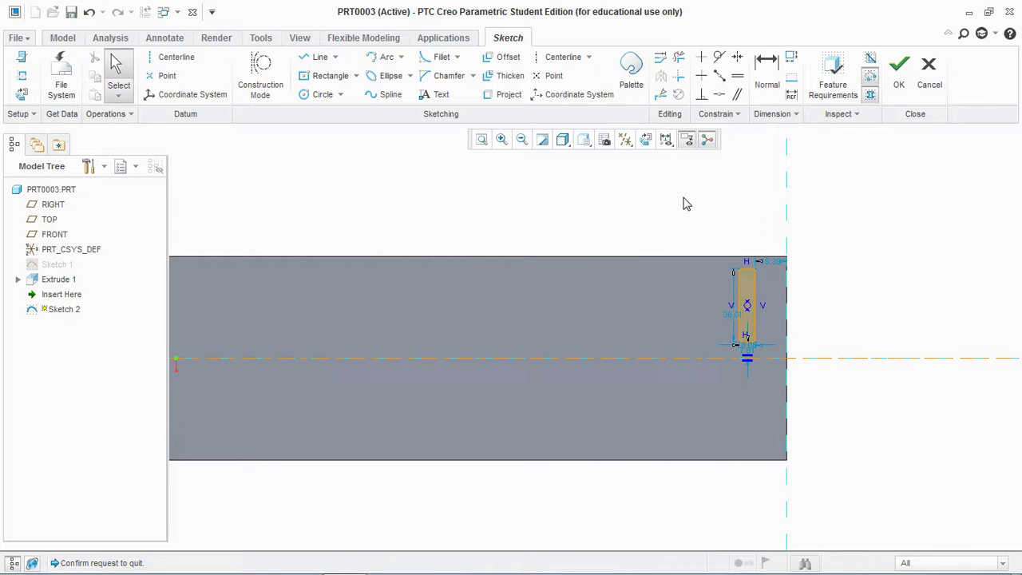
left_click(756, 293)
left_click(745, 310, "ctrl")
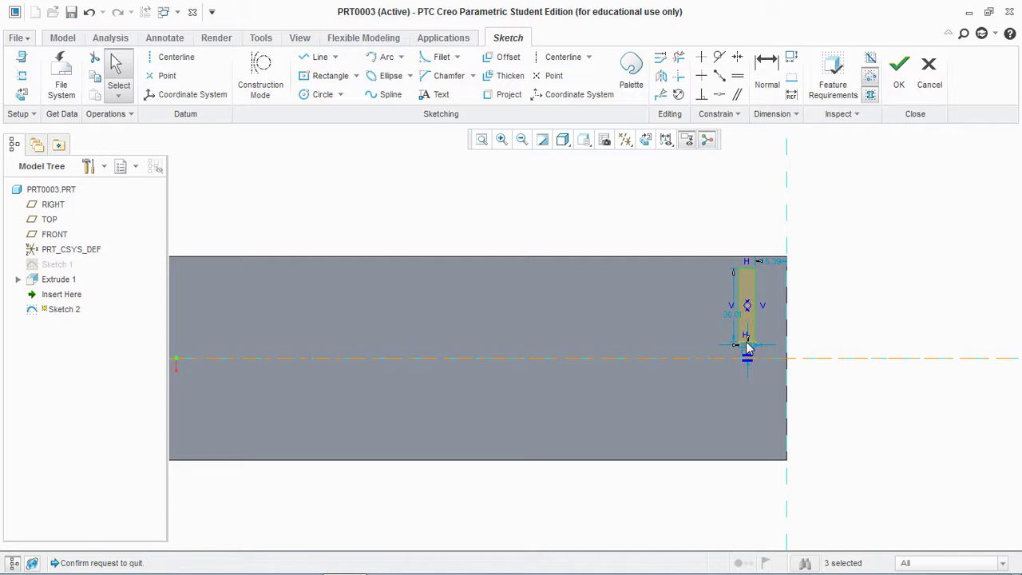
left_click(660, 75)
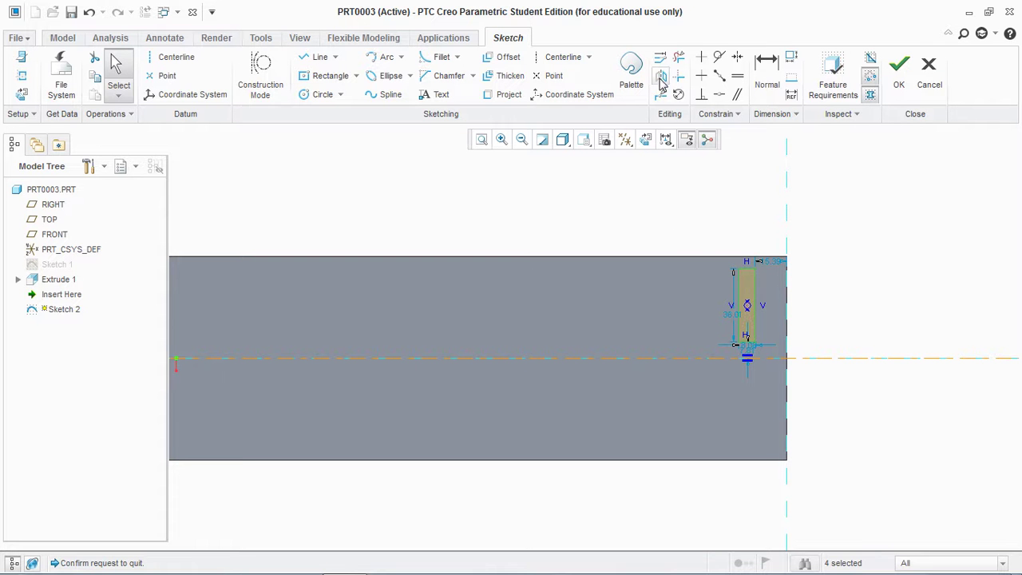
left_click(685, 364)
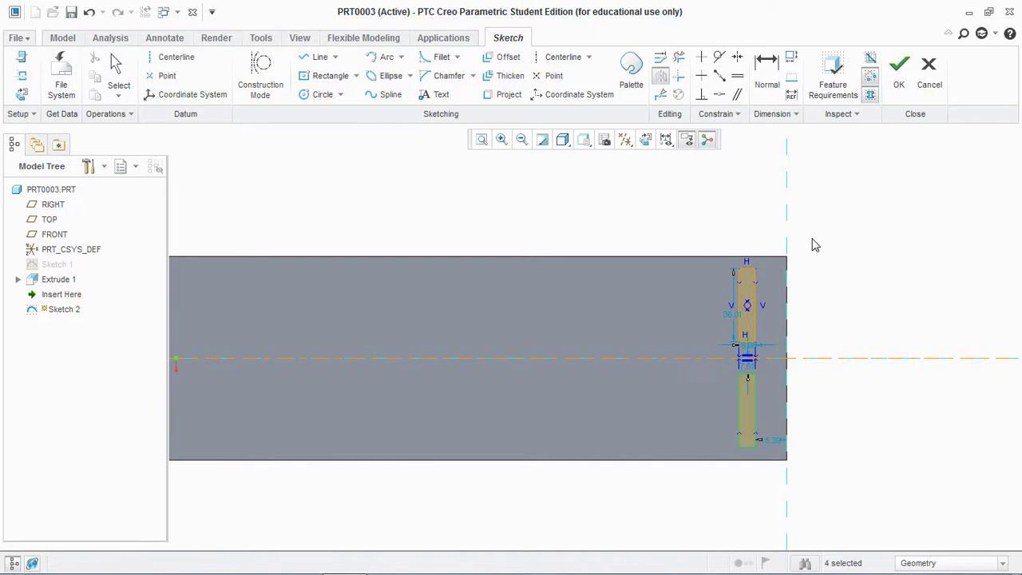
left_click(899, 80)
Extrude the two rectangles 8 deep as tread blocks (Extrude 2)
left_click(388, 80)
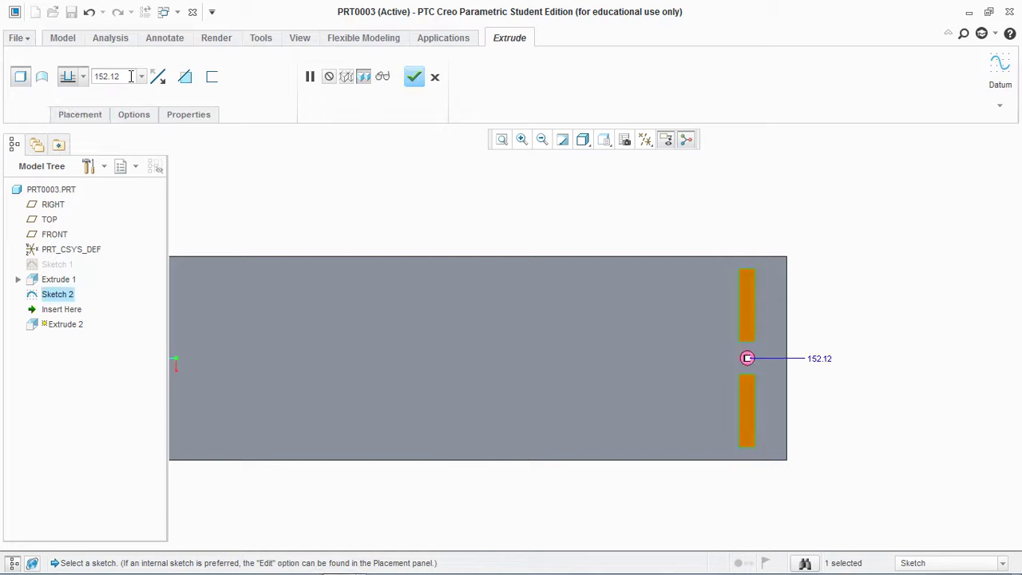
left_click(130, 76)
type("8")
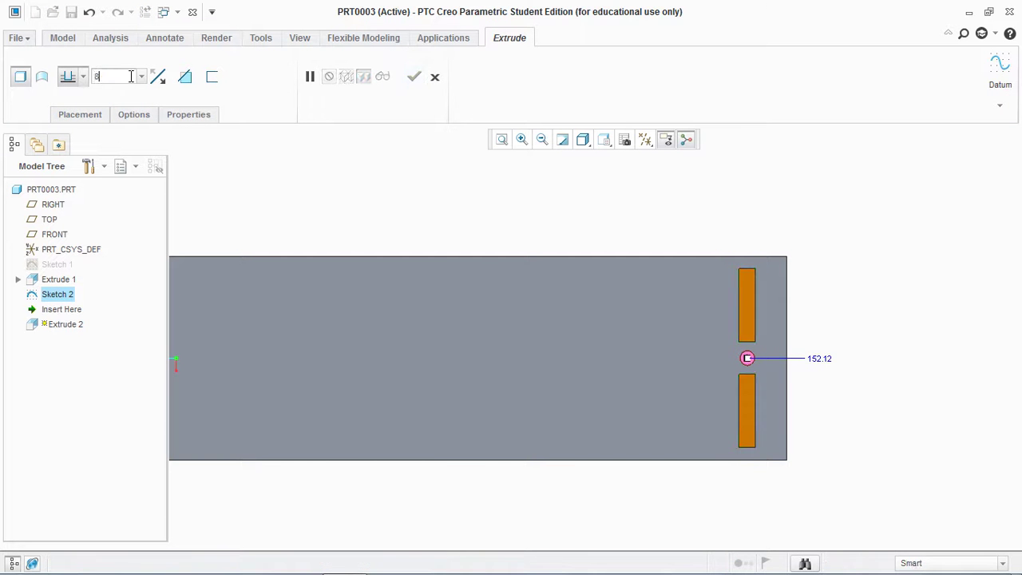
key("Return")
left_click(414, 76)
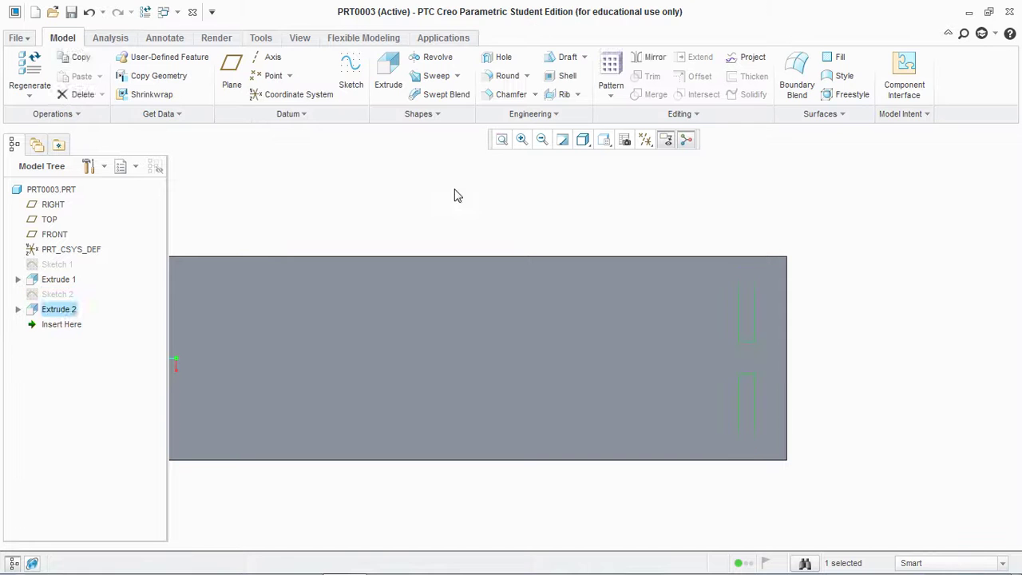
Select Extrude 2 and start a pattern of the tread blocks
middle_click_drag(456, 194, 561, 327)
scroll(564, 328, "up", 2)
scroll(290, 292, "down", 5)
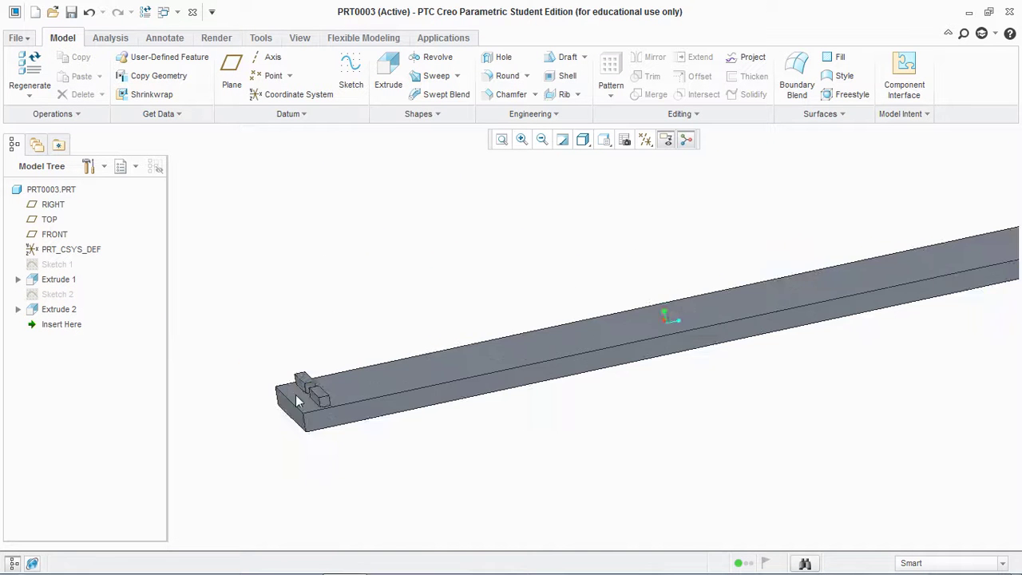
left_click(359, 381)
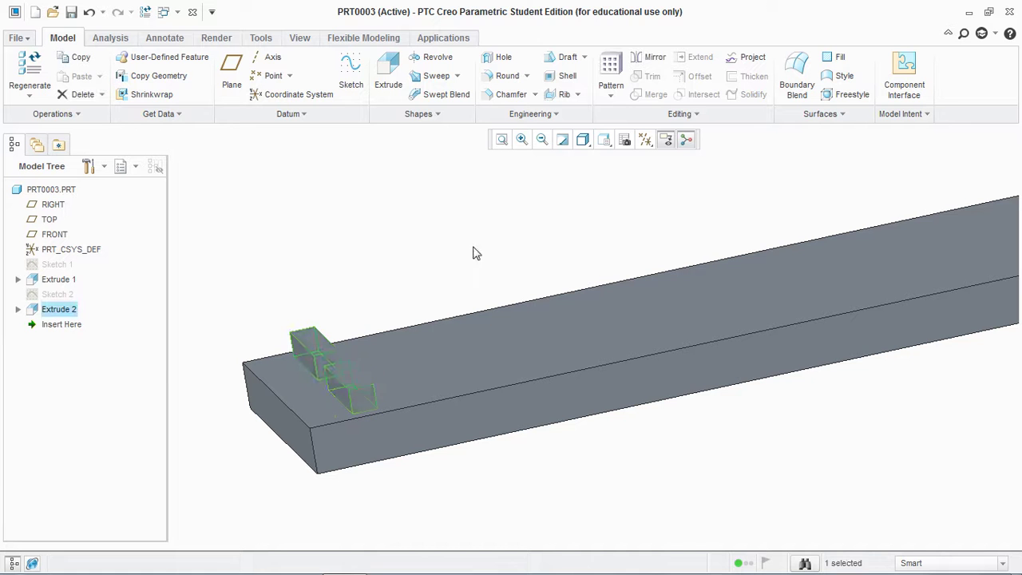
left_click(611, 72)
Set the pattern type to Direction along the bar's long top edge
left_click(44, 75)
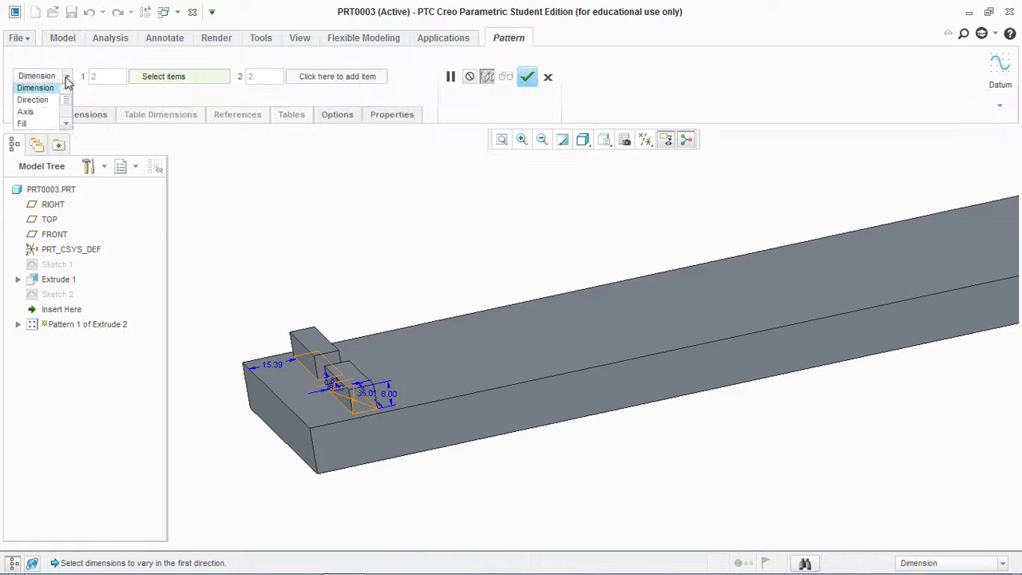
left_click(48, 101)
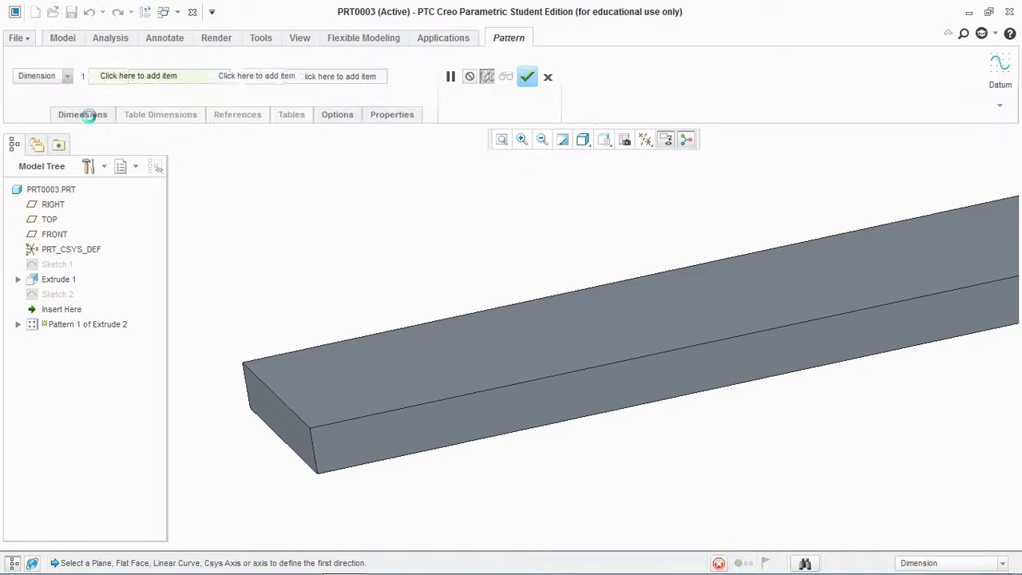
left_click(392, 330)
scroll(389, 306, "down", 3)
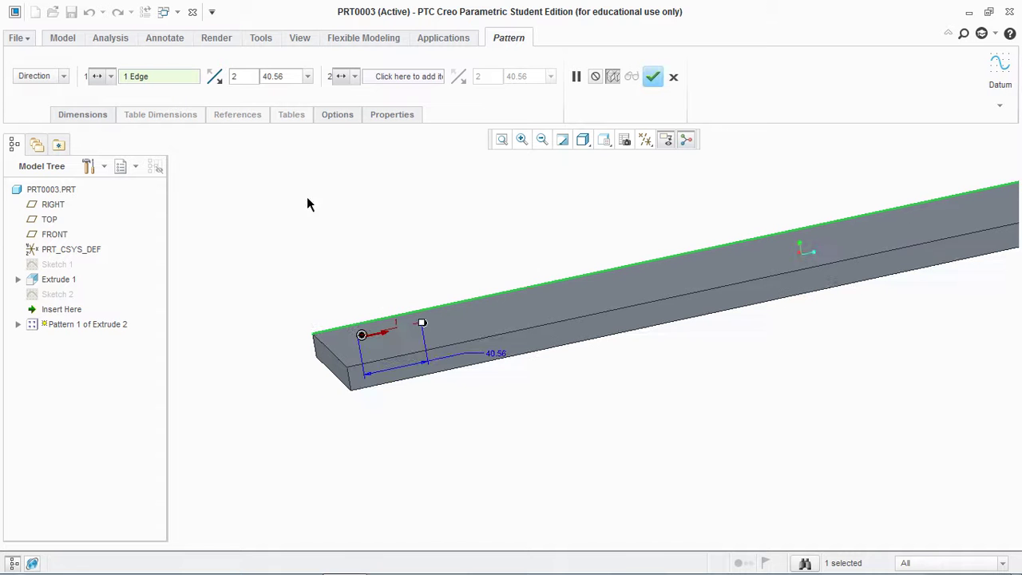
Set 14 pattern members at 40.56 spacing and confirm Pattern 1
left_click(238, 76)
type("10")
key("Return")
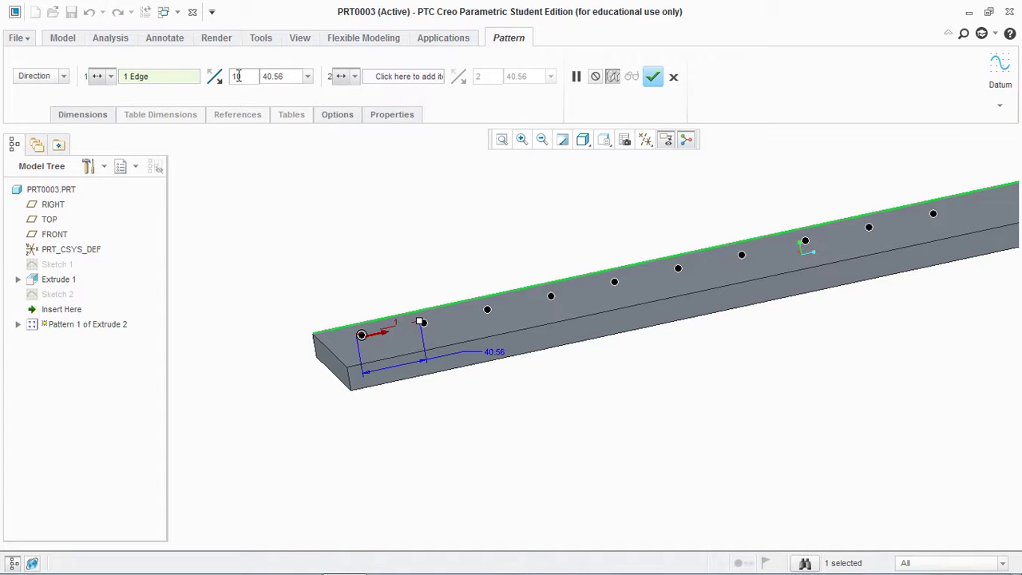
scroll(501, 419, "down", 3)
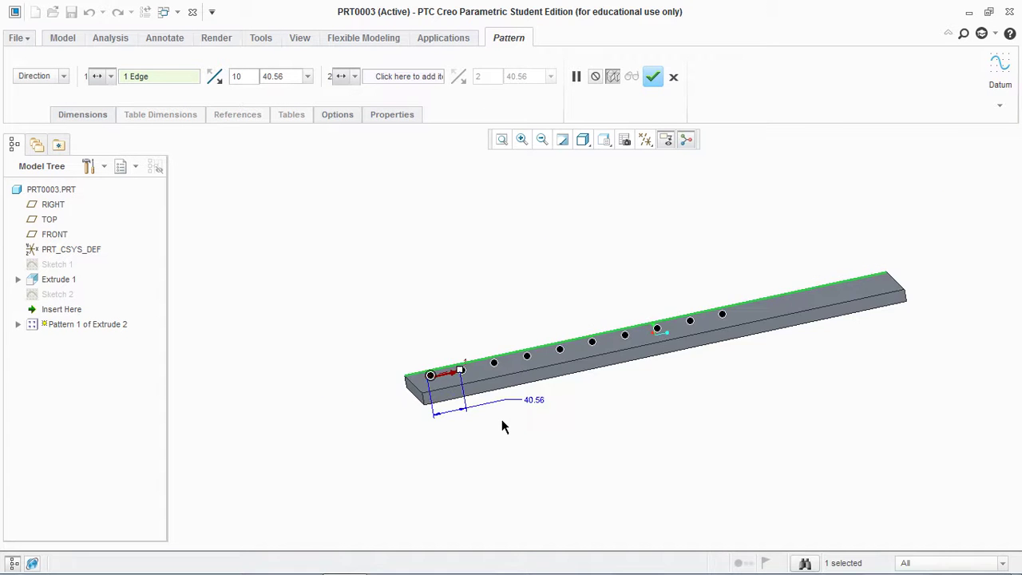
left_click(251, 78)
key("BackSpace")
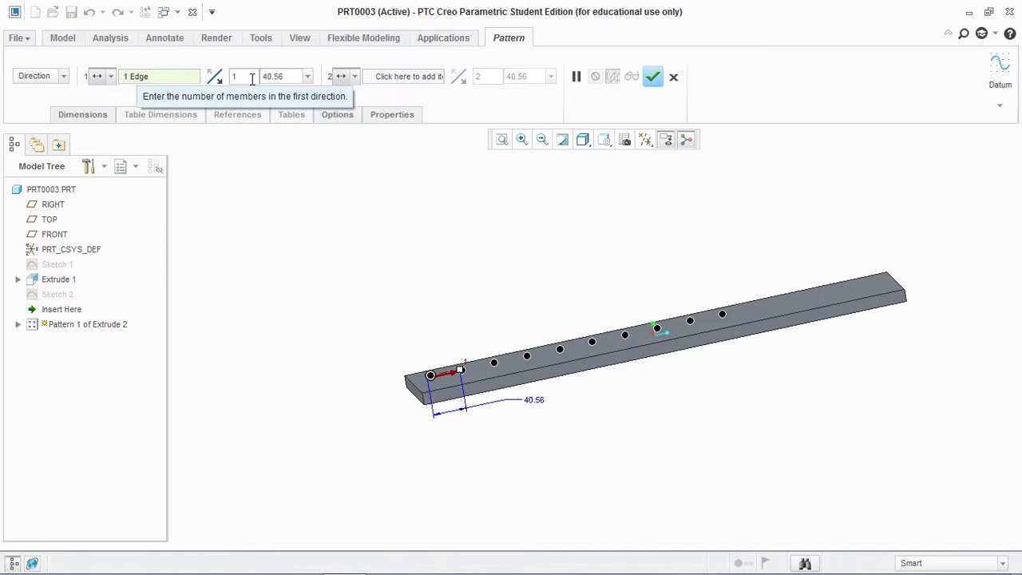
type("4")
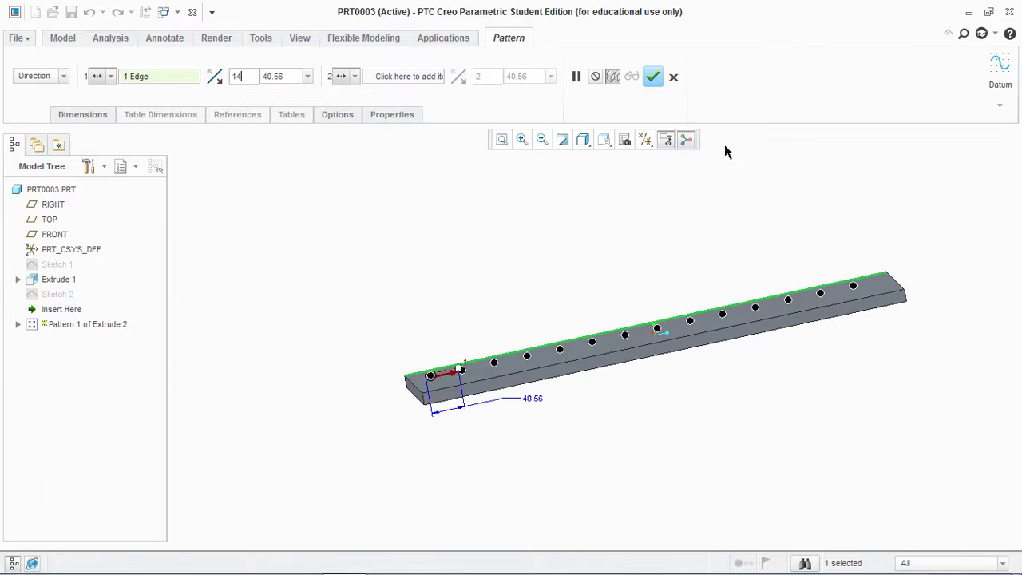
left_click(653, 76)
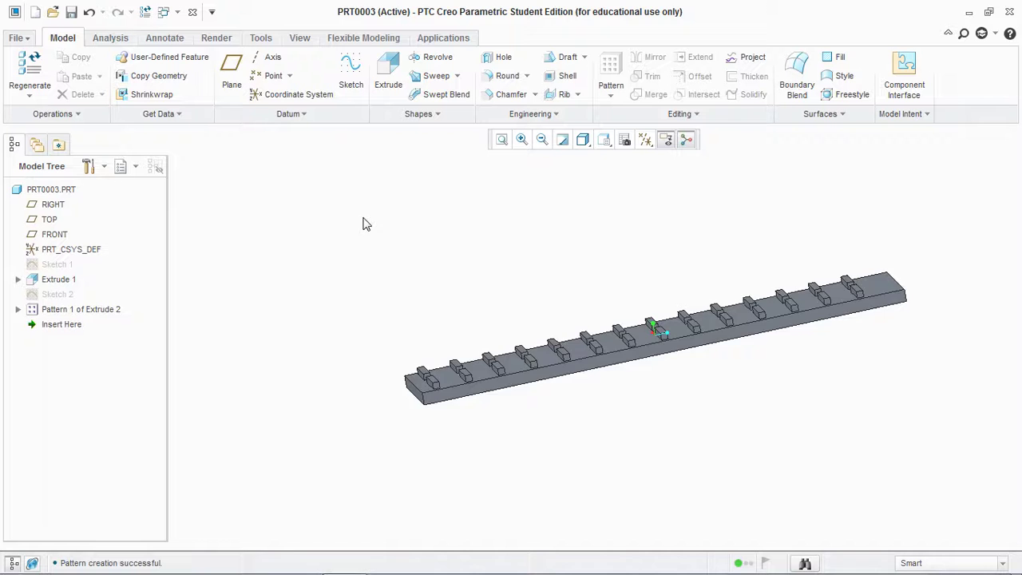
middle_click_drag(362, 225, 470, 240)
Start a Toroidal Bend from Engineering with Solid Geometry checked in References
left_click(540, 116)
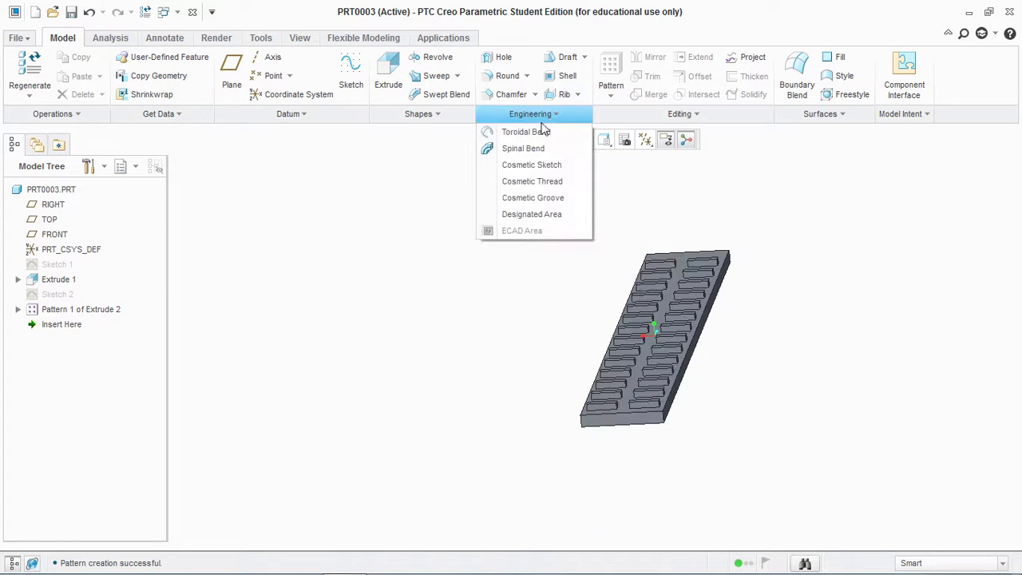
left_click(529, 132)
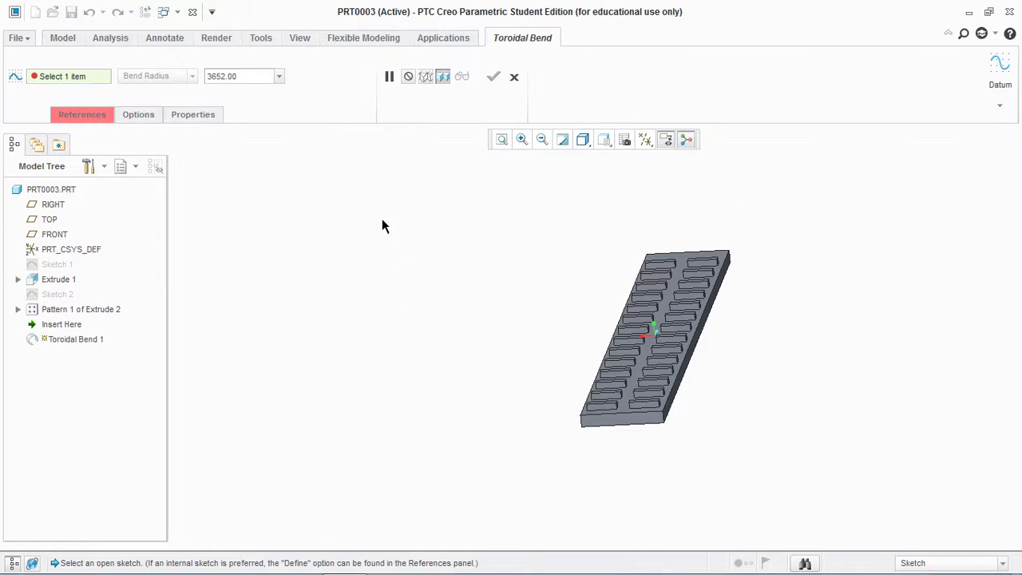
left_click(88, 118)
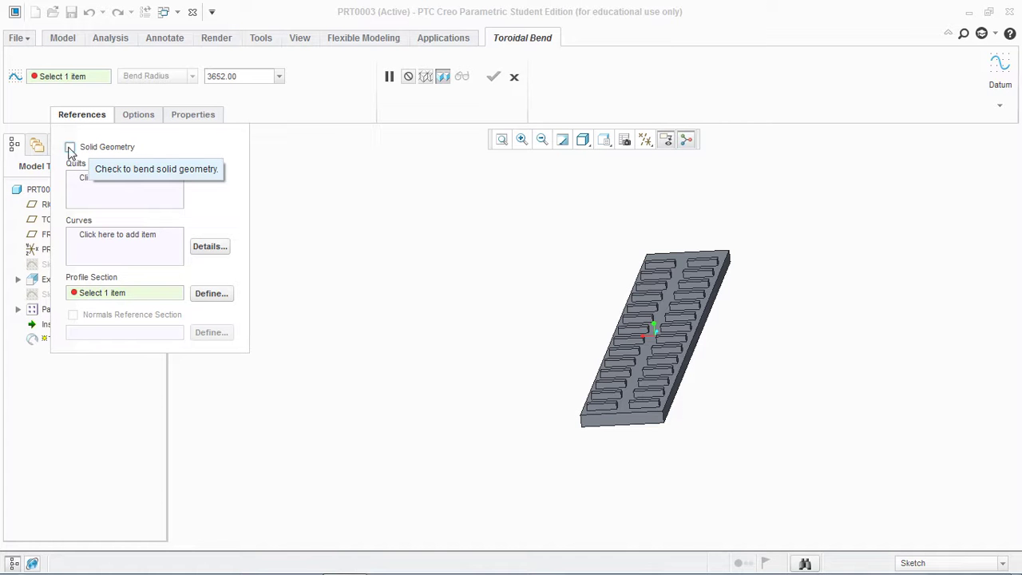
left_click(70, 148)
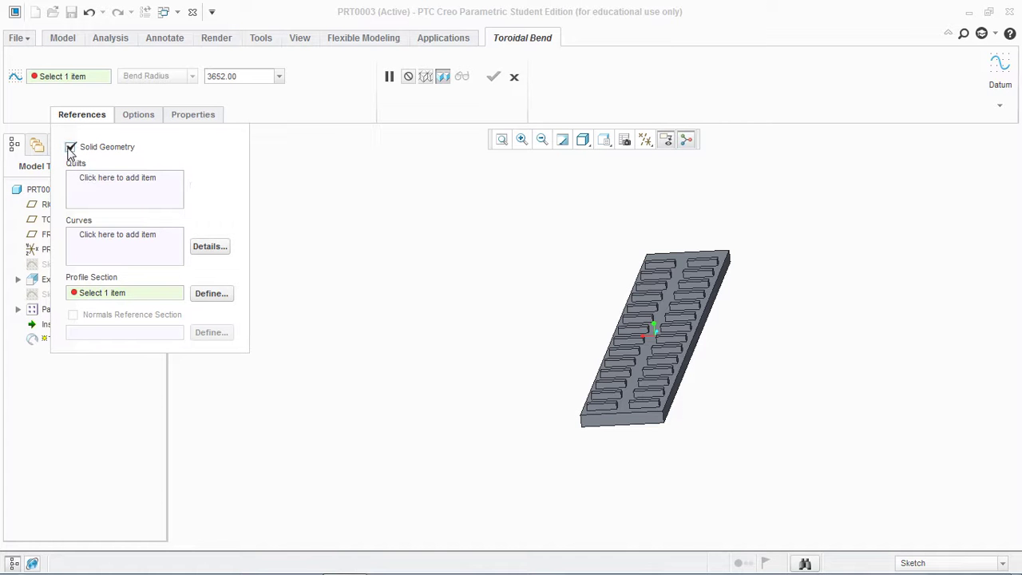
left_click(211, 293)
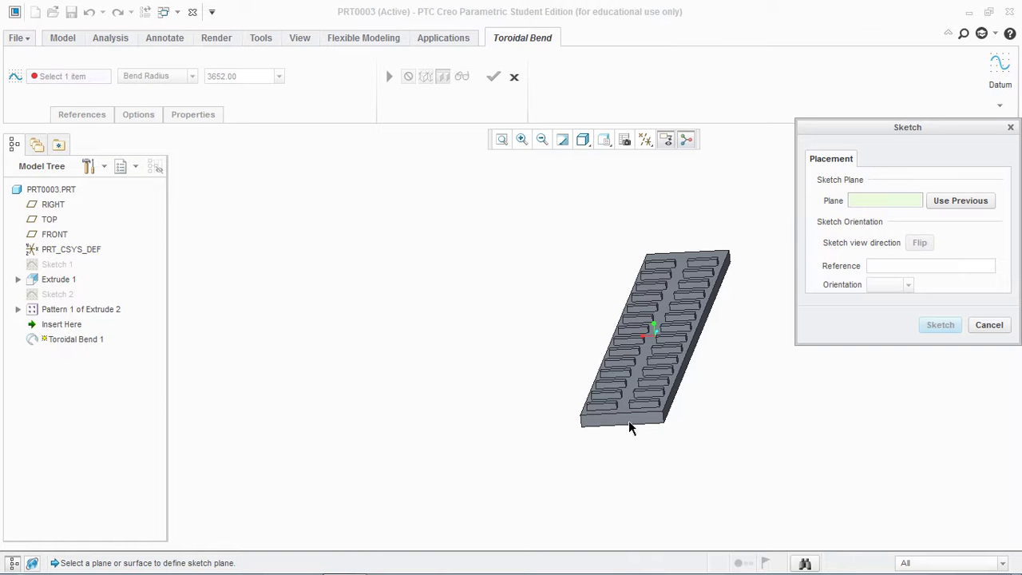
Place the bend's profile sketch on the bar's end face, viewed head-on
middle_click_drag(538, 454, 377, 514)
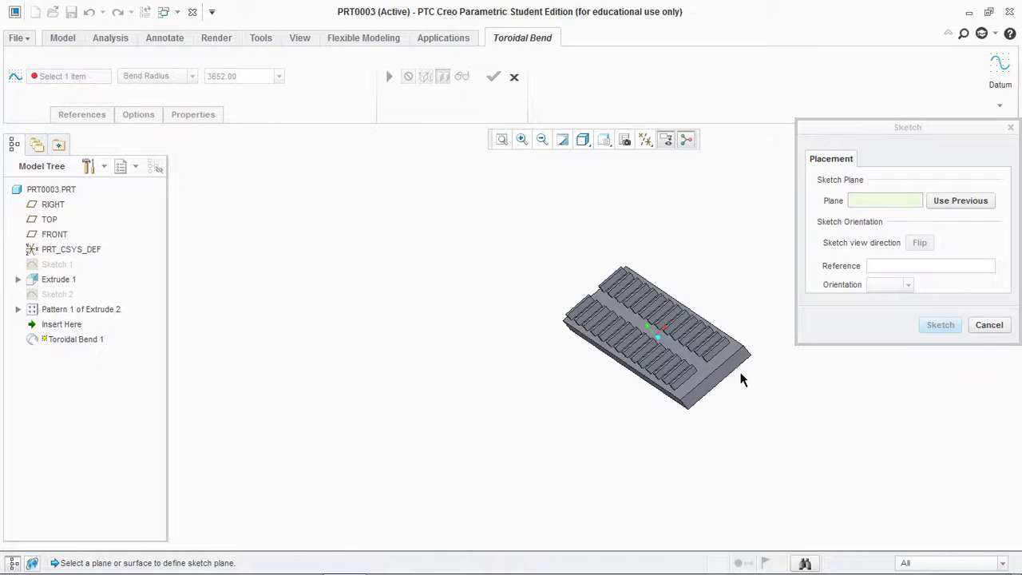
scroll(678, 388, "up", 5)
left_click(669, 380)
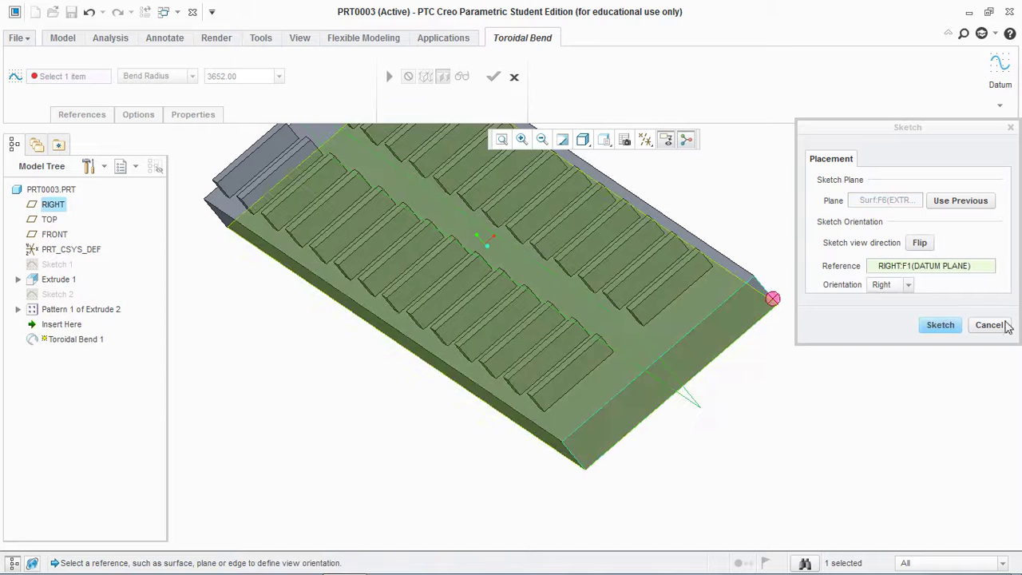
left_click(940, 325)
left_click(646, 139)
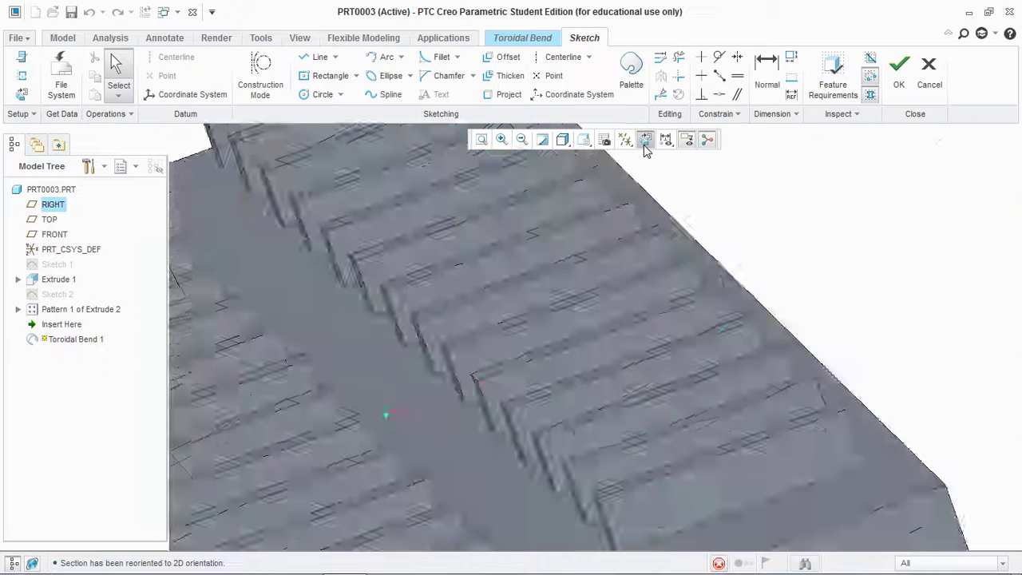
Add the bar's left side, right side and bottom edge as sketch references
left_click(22, 75)
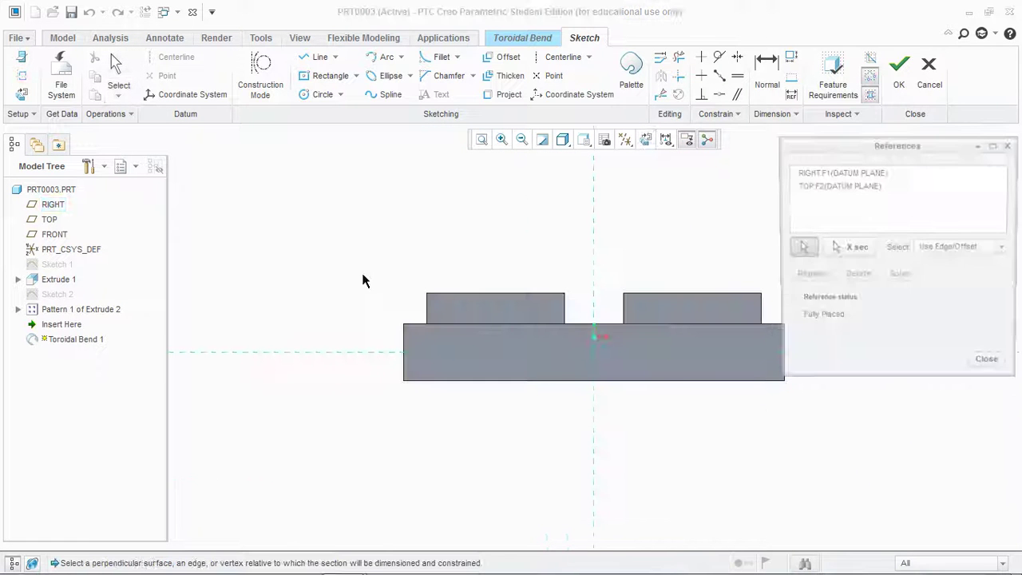
left_click(403, 343)
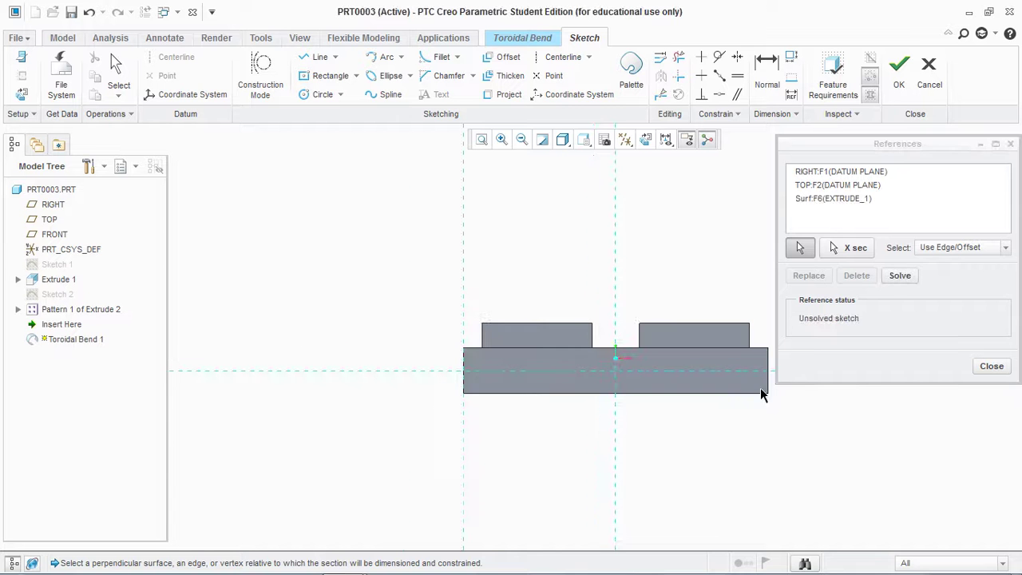
left_click(769, 390)
left_click(769, 392)
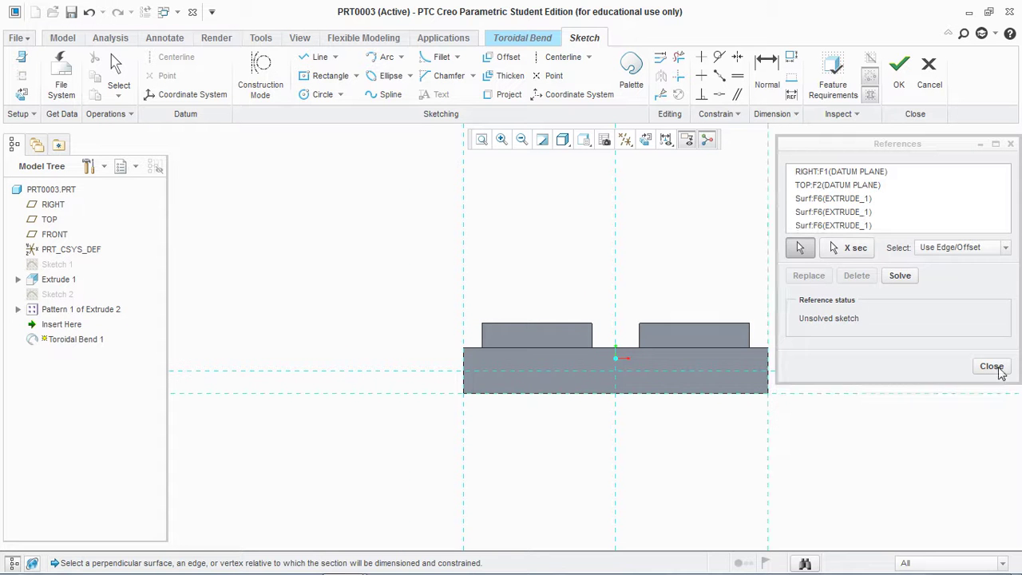
left_click(992, 367)
scroll(821, 416, "down", 1)
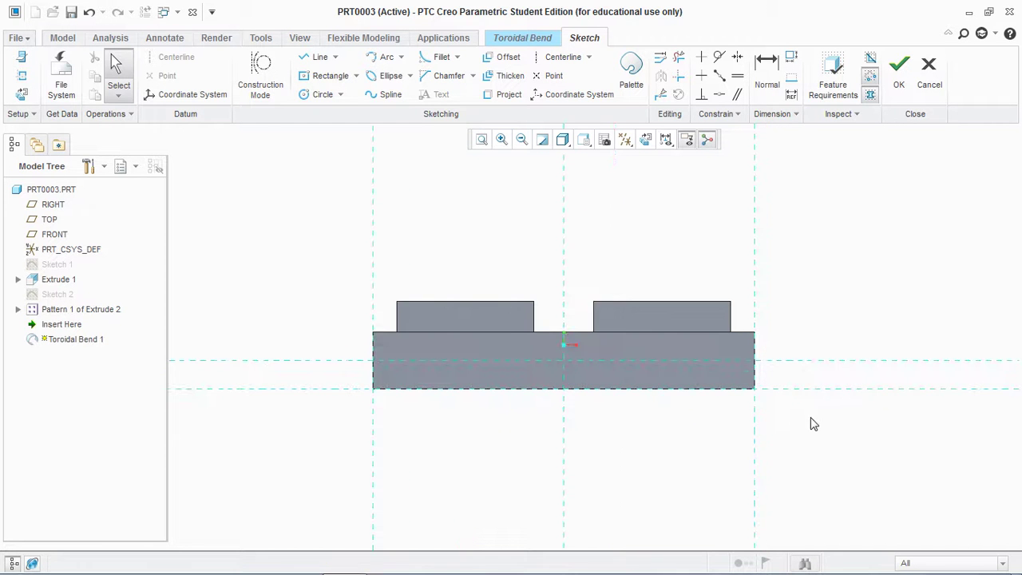
scroll(791, 423, "down", 2)
scroll(787, 423, "up", 2)
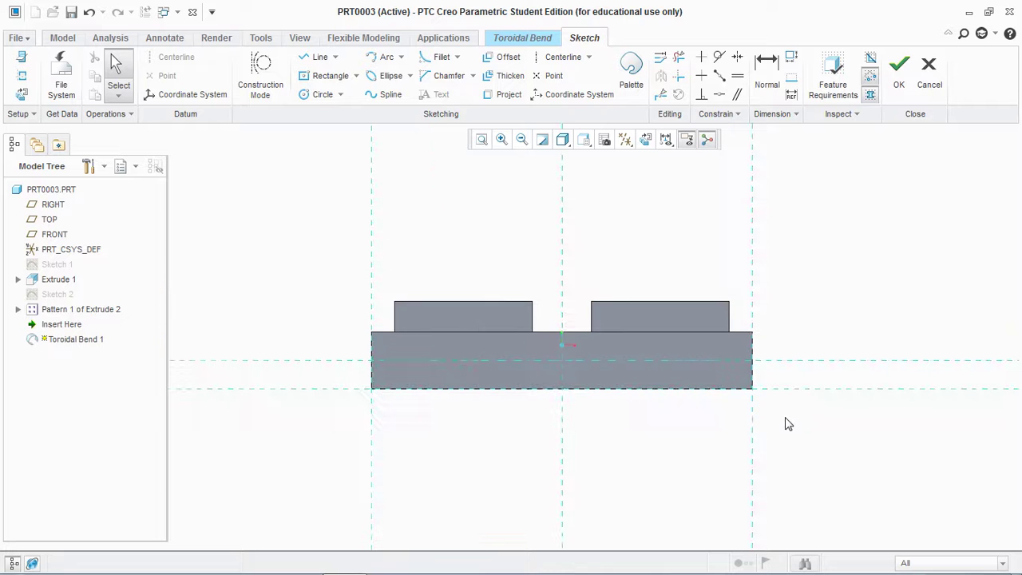
Place a sketch coordinate system at the bottom centre and draw an arc from it
left_click(203, 100)
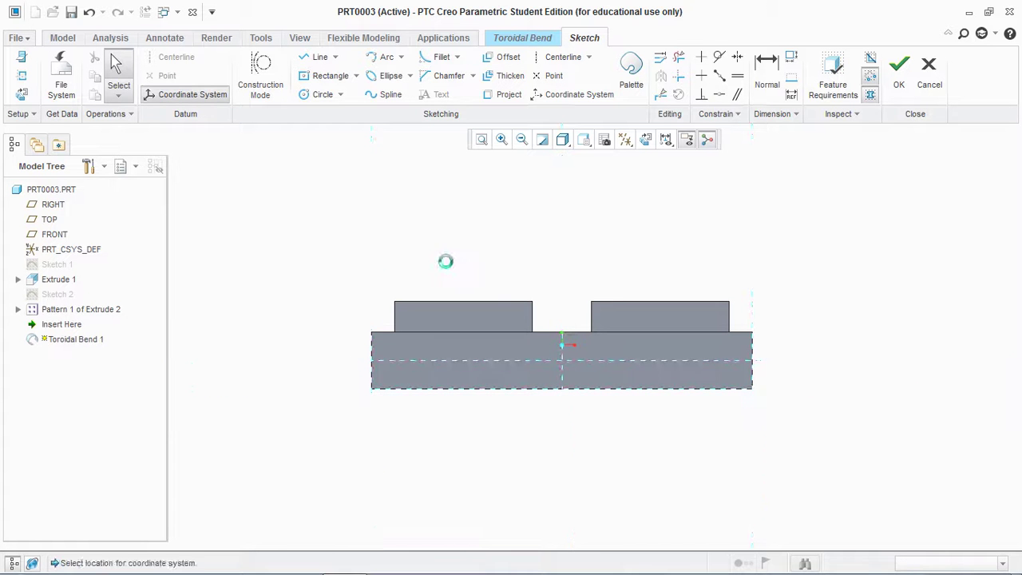
left_click(563, 390)
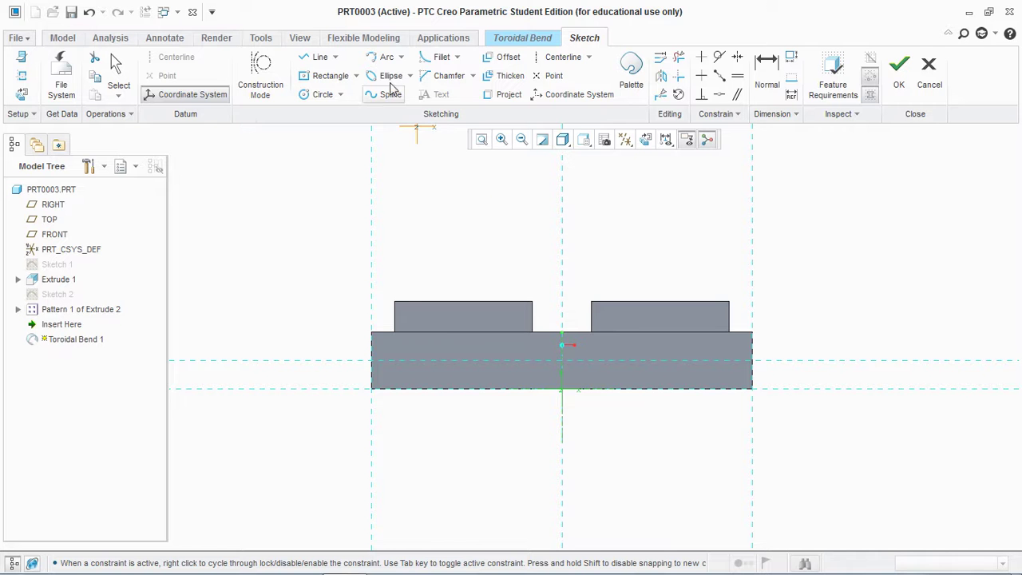
left_click(387, 57)
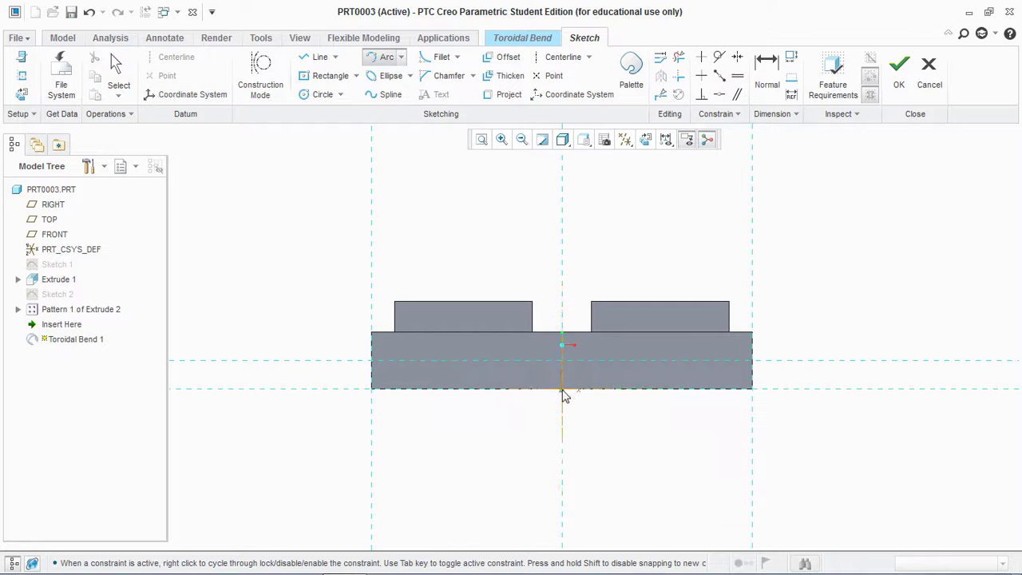
left_click(752, 502)
left_click(674, 427)
middle_click(674, 427)
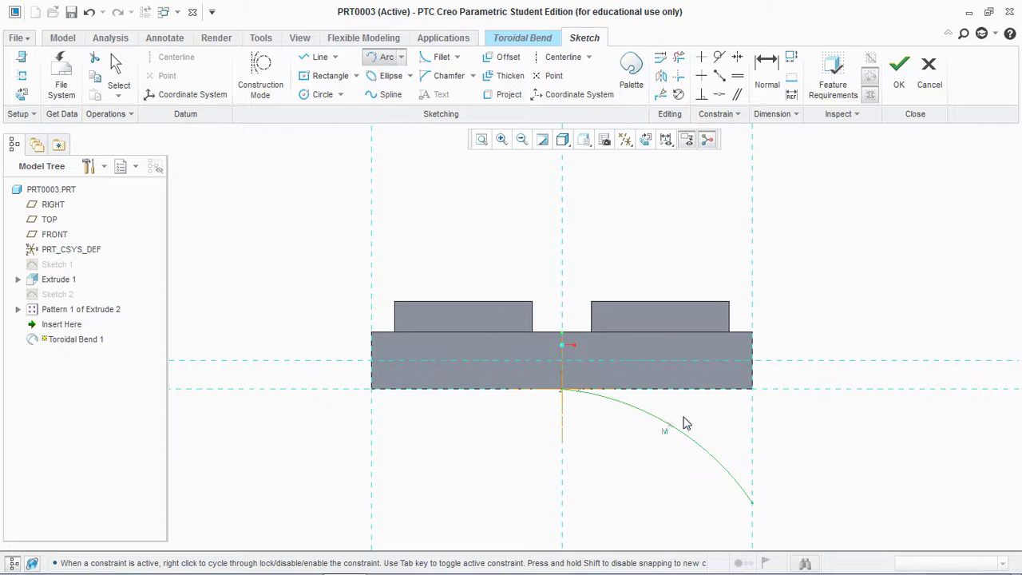
Make the arc tangent to the reference line, drop the conflicting constraint, and finish the profile
left_click(719, 57)
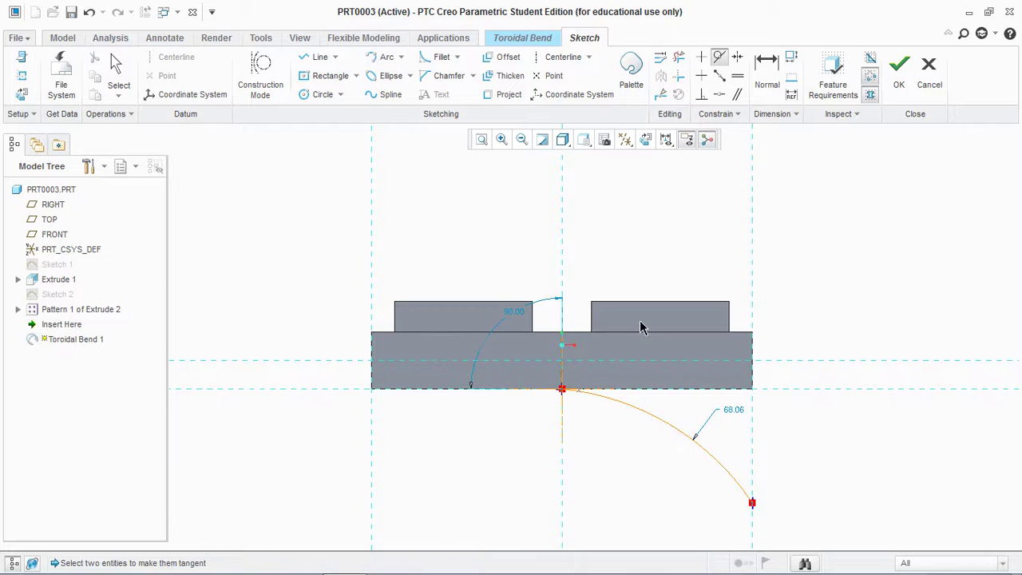
left_click(659, 389)
left_click(874, 293)
left_click(900, 94)
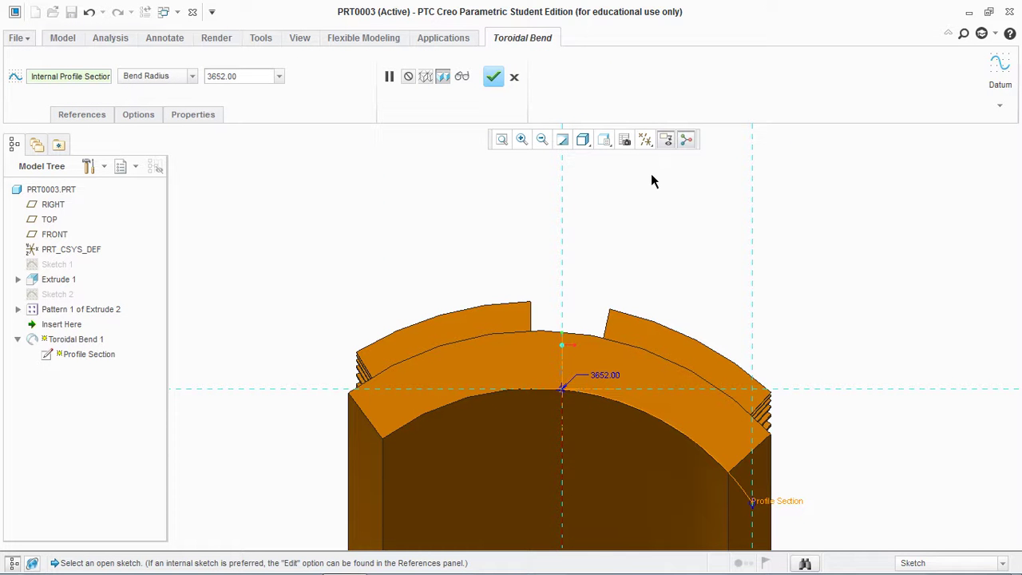
Set a 360 degrees bend between the bar's two end faces and accept Toroidal Bend 1
left_click(191, 81)
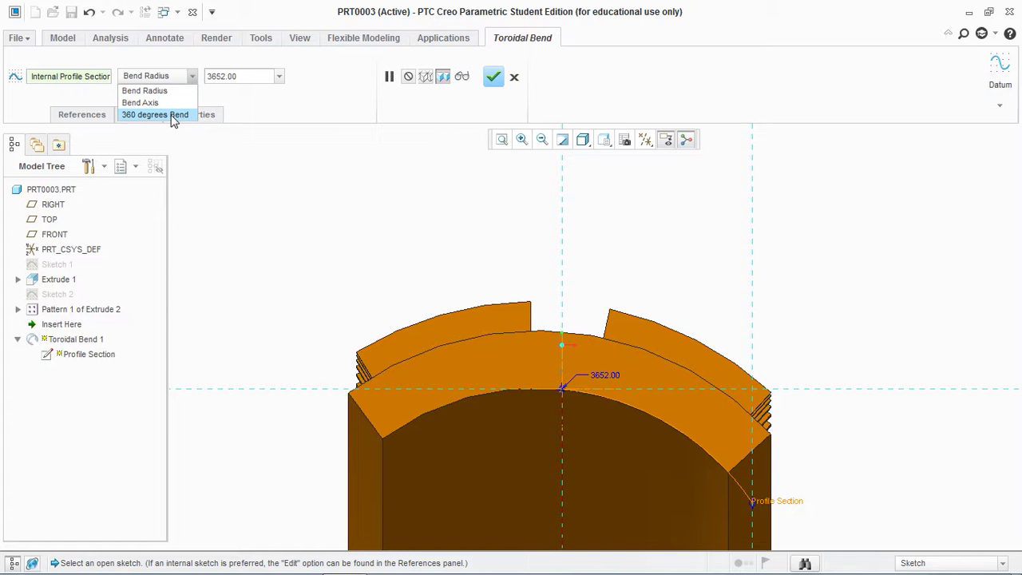
left_click(173, 116)
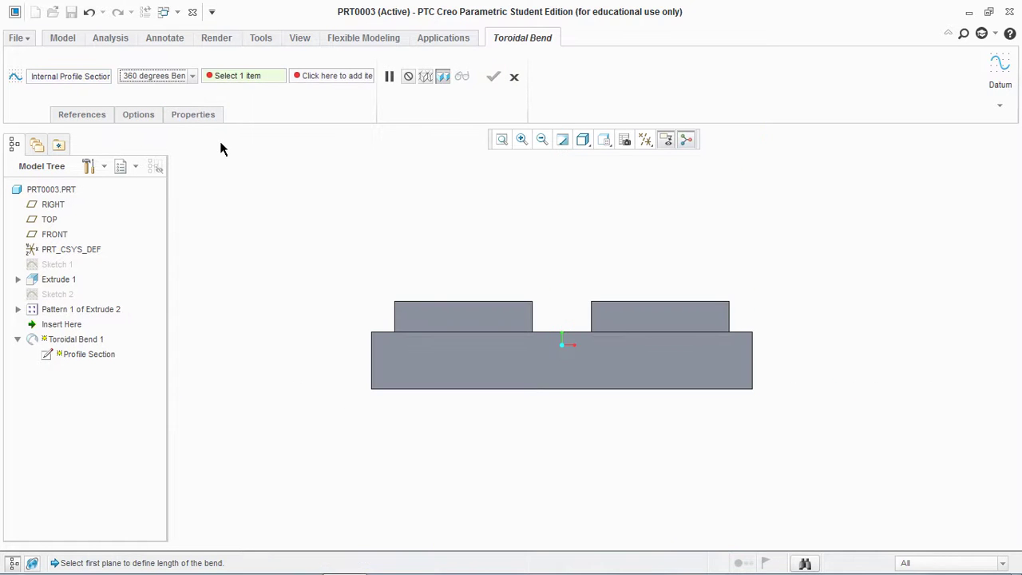
left_click(254, 80)
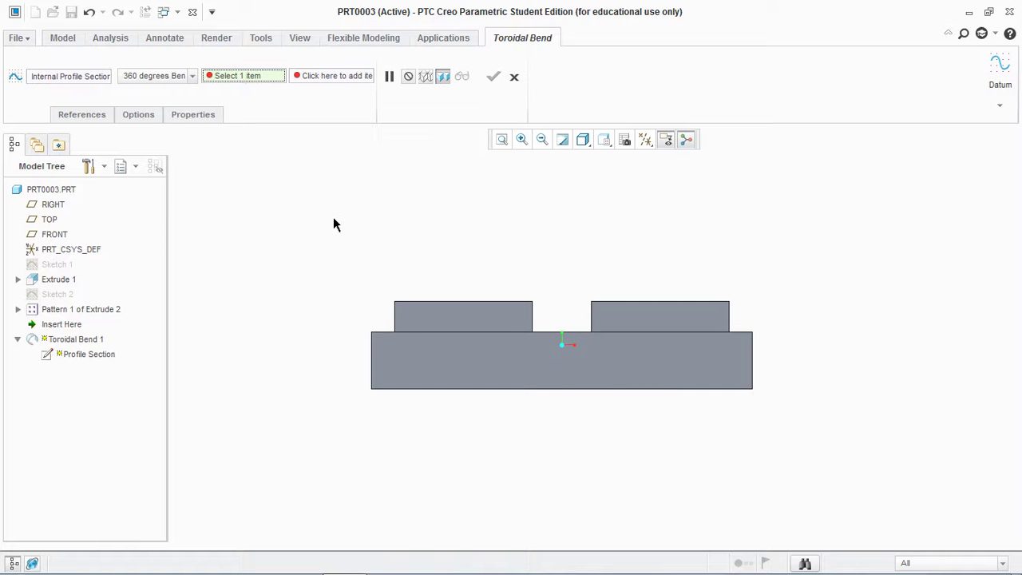
left_click(524, 370)
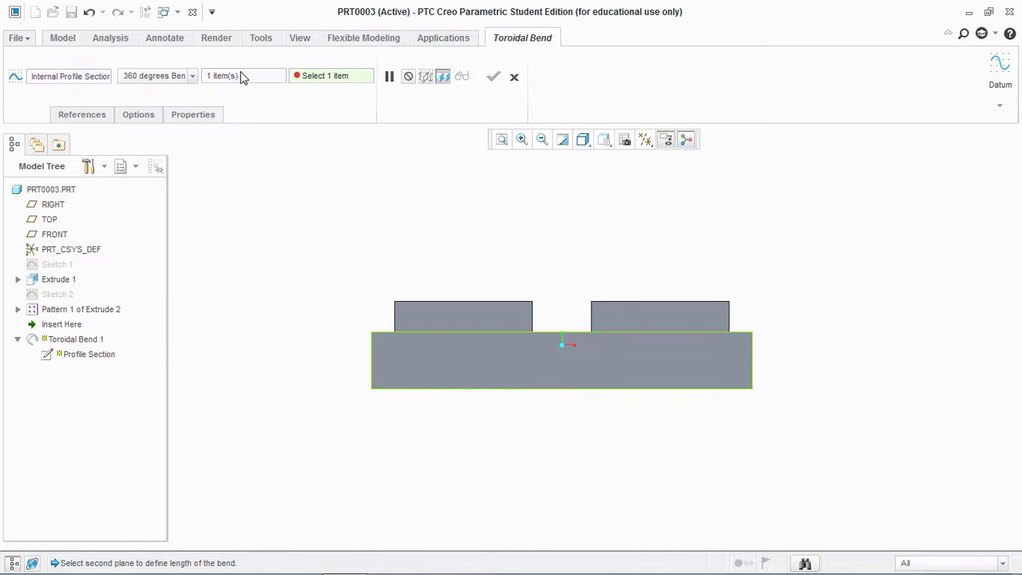
middle_click_drag(289, 166, 402, 213)
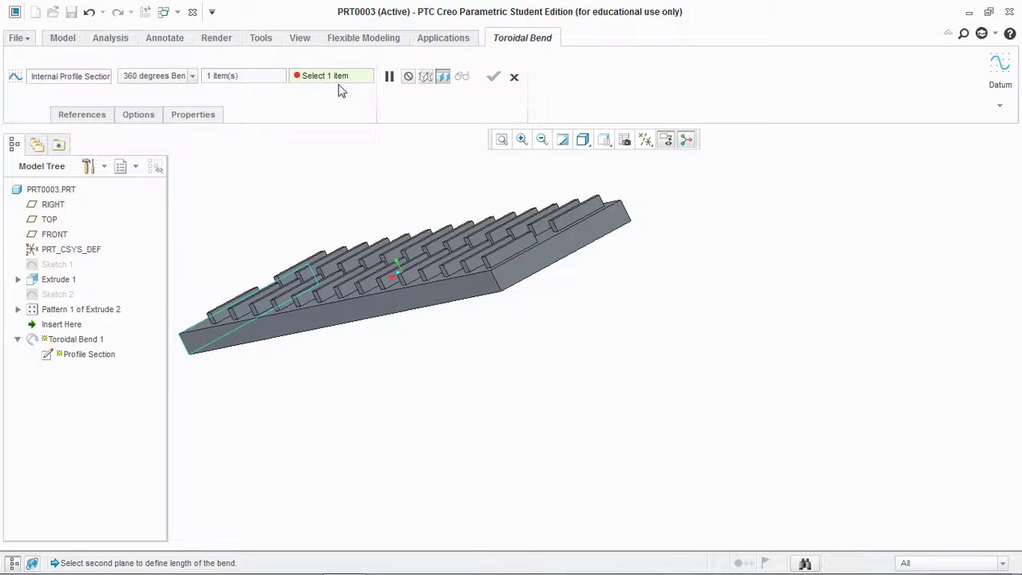
left_click(555, 253)
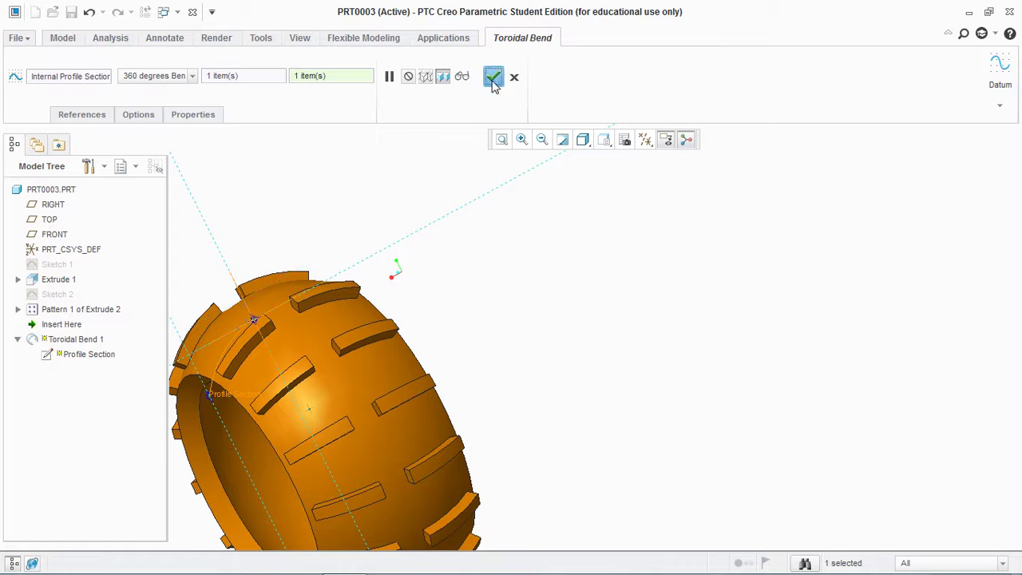
left_click(493, 77)
left_click(630, 279)
Orbit the tire ring and switch the display style to Shading With Reflections
middle_click_drag(547, 312, 451, 356)
scroll(471, 343, "down", 4)
scroll(844, 232, "down", 3)
scroll(849, 264, "up", 1)
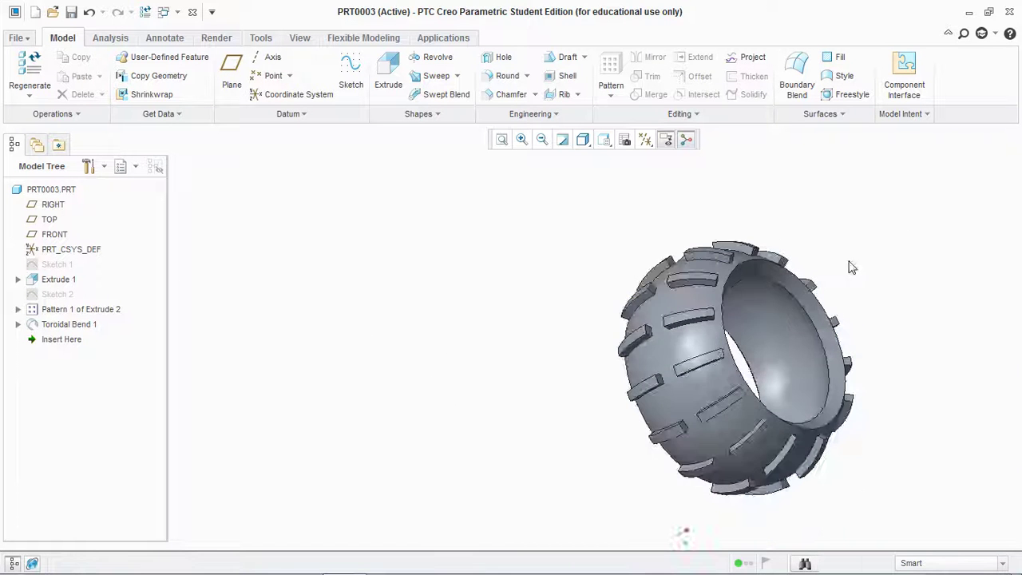
middle_click_drag(849, 264, 806, 257)
left_click(583, 139)
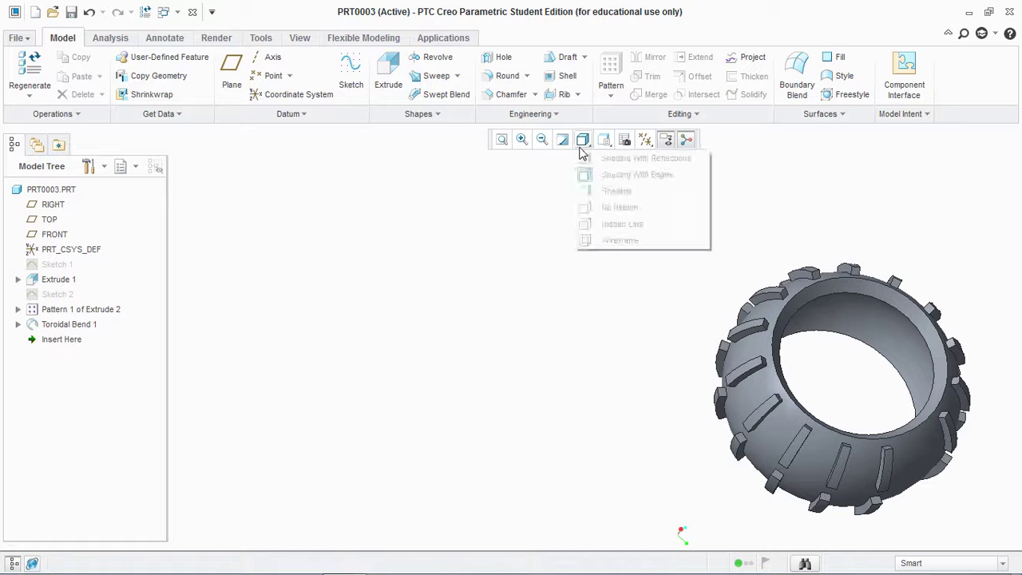
left_click(627, 155)
scroll(358, 294, "up", 4)
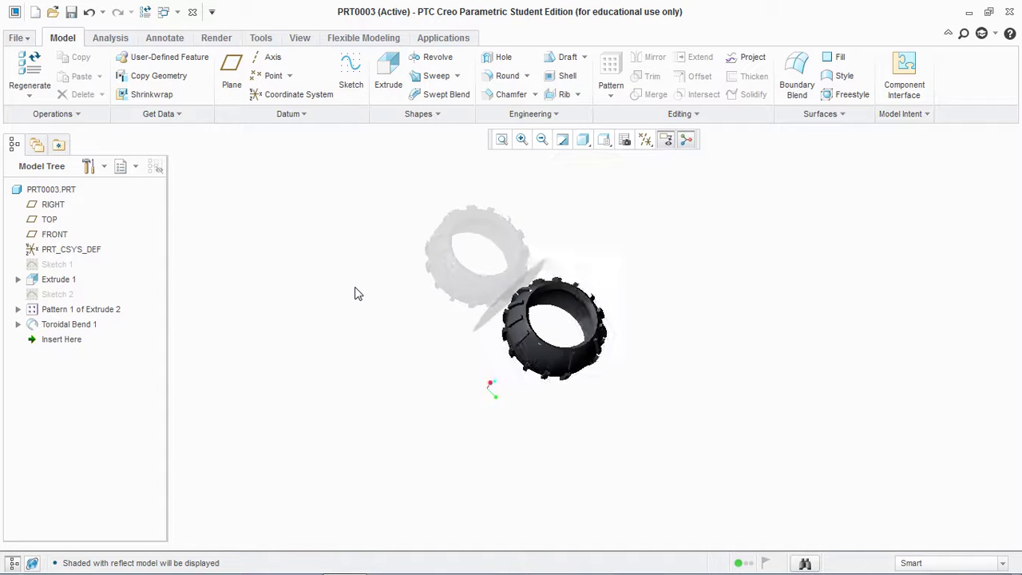
scroll(355, 292, "down", 2)
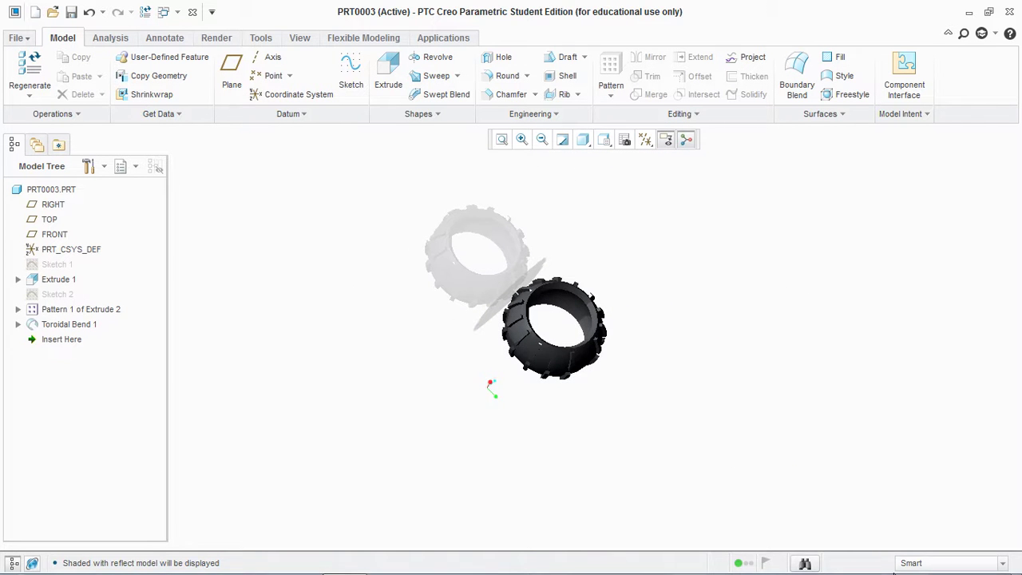